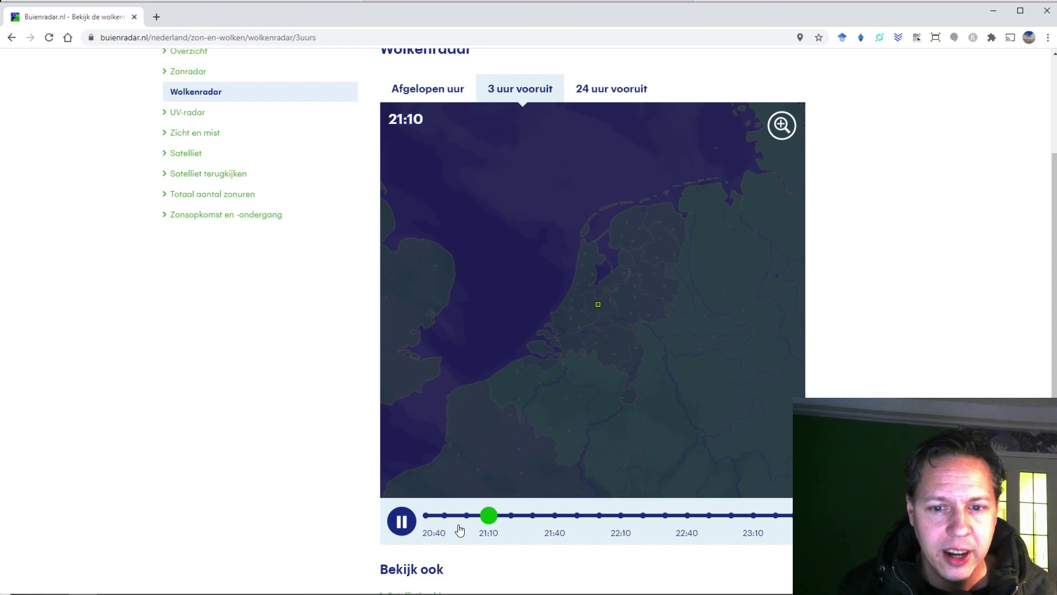
Check the three-hour cloud forecast on the Wolkenradar map and minimize the browser window.
{"action": "mouse_move", "coordinate": [516, 523]}
{"action": "left_mouse_down"}
{"action": "mouse_move", "coordinate": [753, 515]}
{"action": "mouse_move", "coordinate": [488, 515]}
{"action": "mouse_move", "coordinate": [789, 504]}
{"action": "mouse_move", "coordinate": [426, 515]}
{"action": "mouse_move", "coordinate": [775, 515]}
{"action": "mouse_move", "coordinate": [578, 530]}
{"action": "left_mouse_up"}
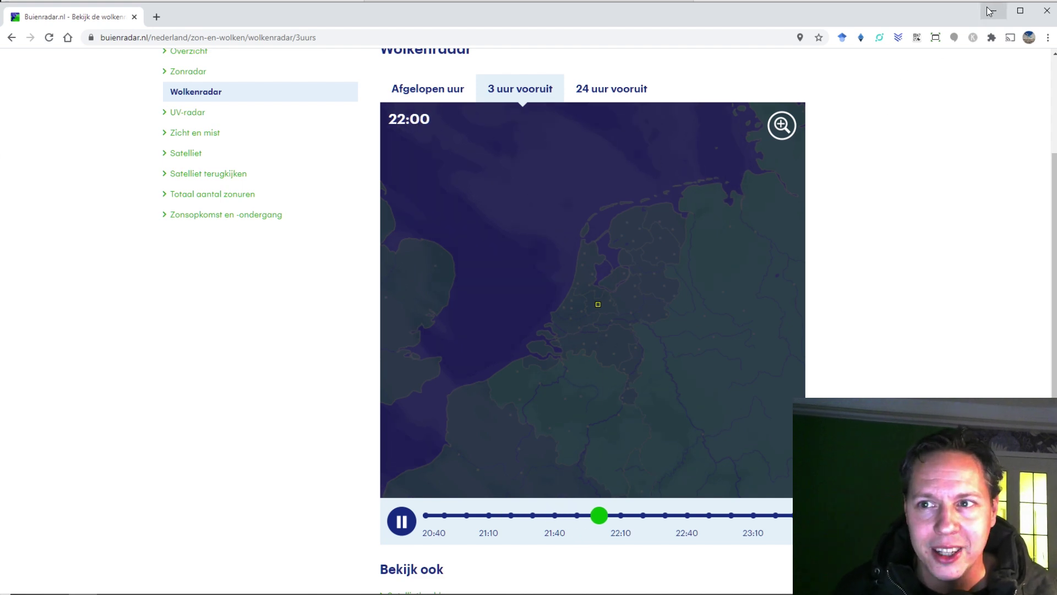
{"action": "left_click", "coordinate": [994, 10]}
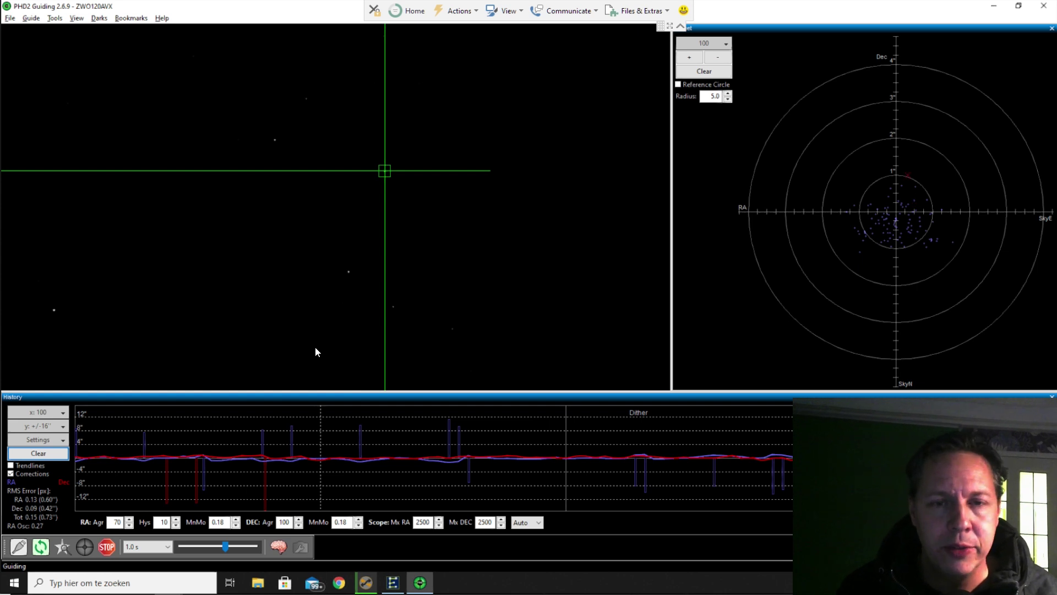
Review the progress of the flamenebula sequence events in Sequence Generator Pro and close the sequence window.
{"action": "key", "text": "alt+Tab"}
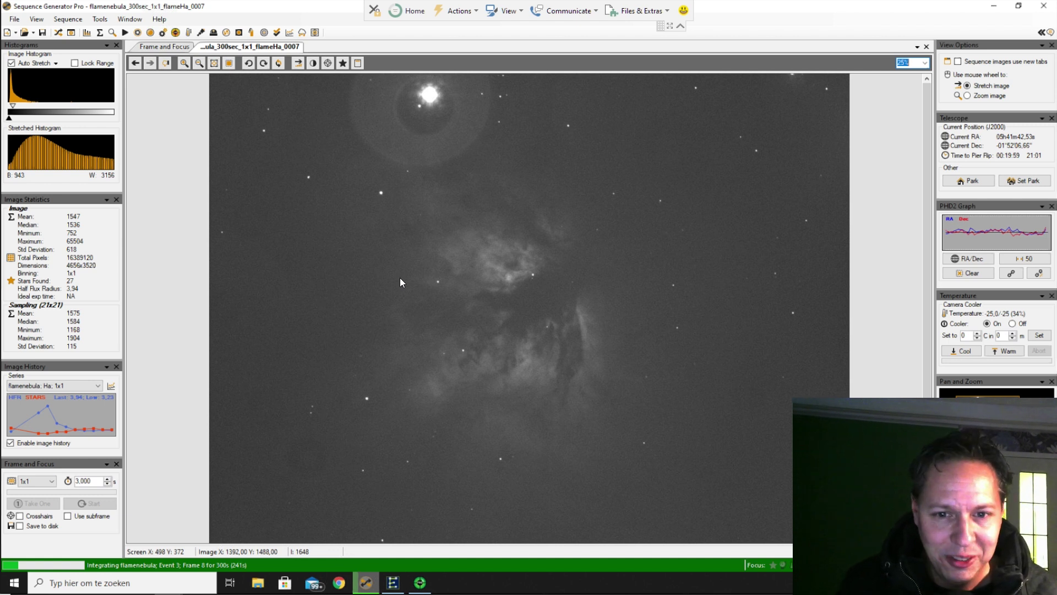
{"action": "left_click", "coordinate": [59, 32]}
{"action": "left_click_drag", "start_coordinate": [413, 165], "coordinate": [471, 165]}
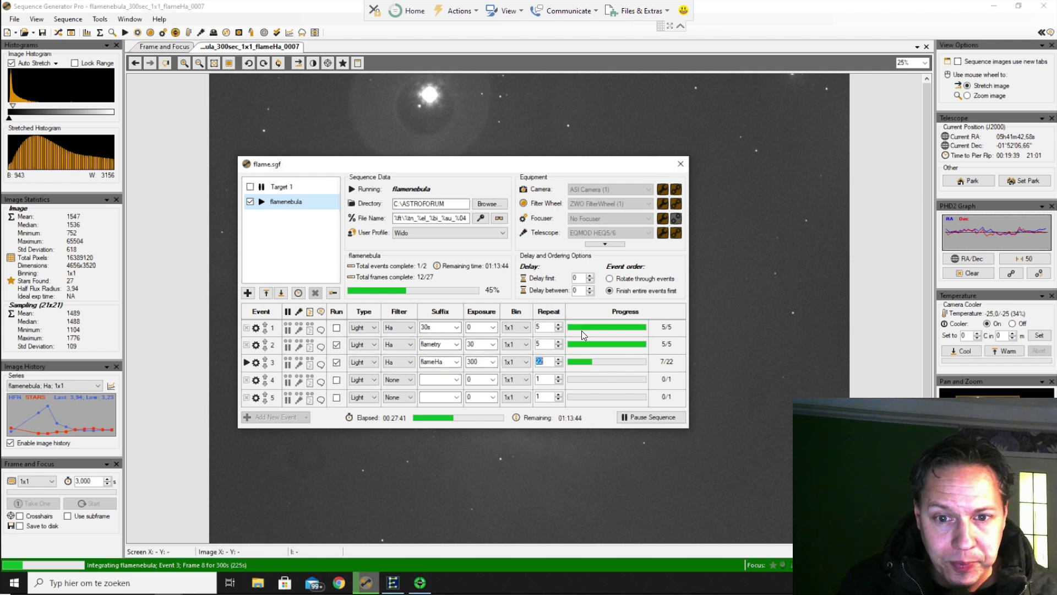
{"action": "left_click", "coordinate": [681, 171]}
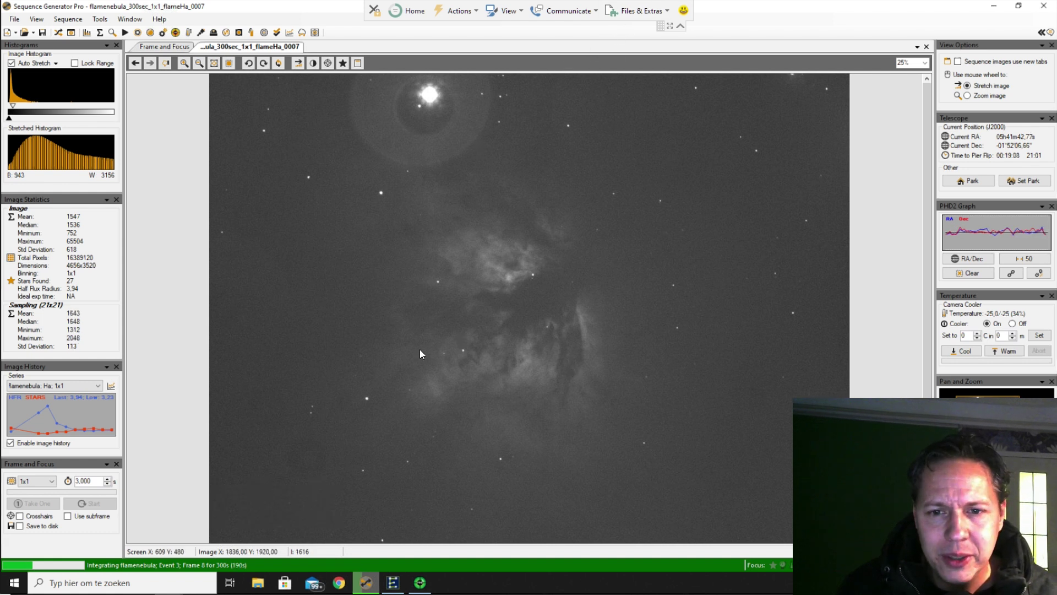
View the latest flamenebula Ha frame at 100% and examine the stars toward its corners and edges.
{"action": "left_click", "coordinate": [926, 63]}
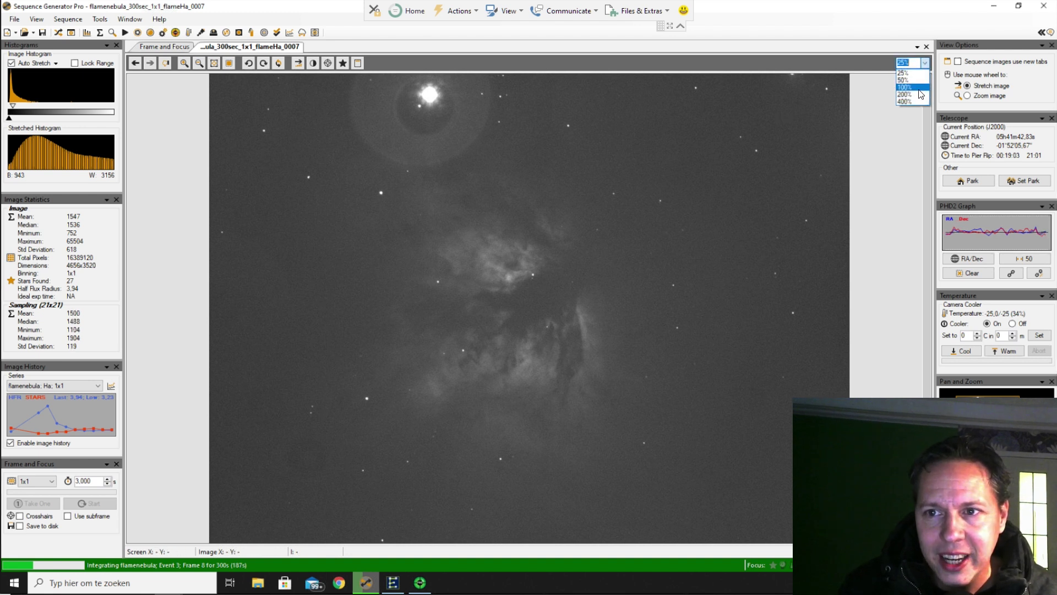
{"action": "left_click", "coordinate": [916, 70]}
{"action": "left_click_drag", "start_coordinate": [926, 258], "coordinate": [927, 296]}
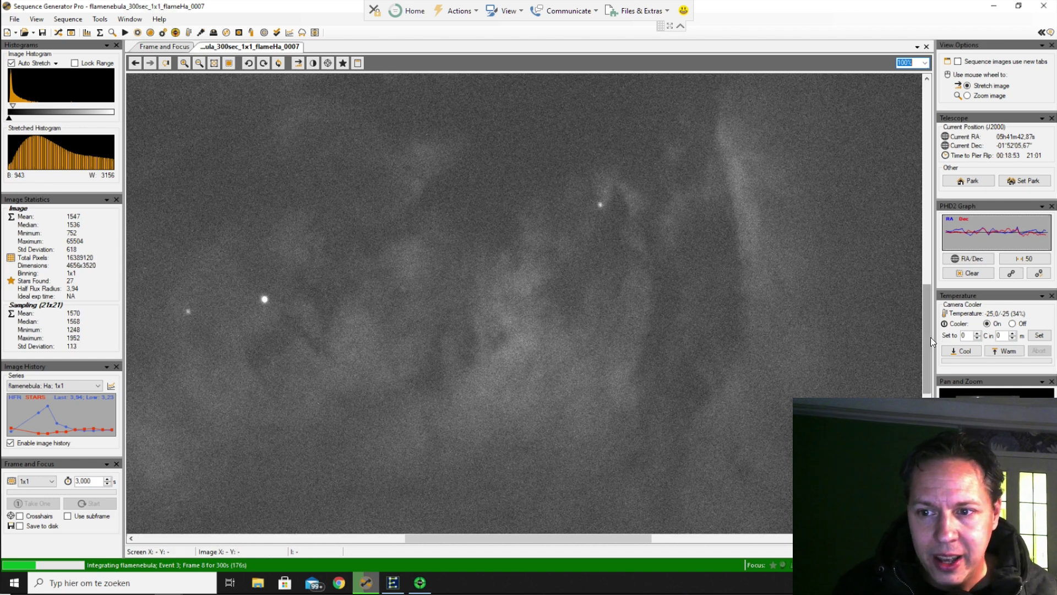
{"action": "left_click_drag", "start_coordinate": [931, 337], "coordinate": [923, 519]}
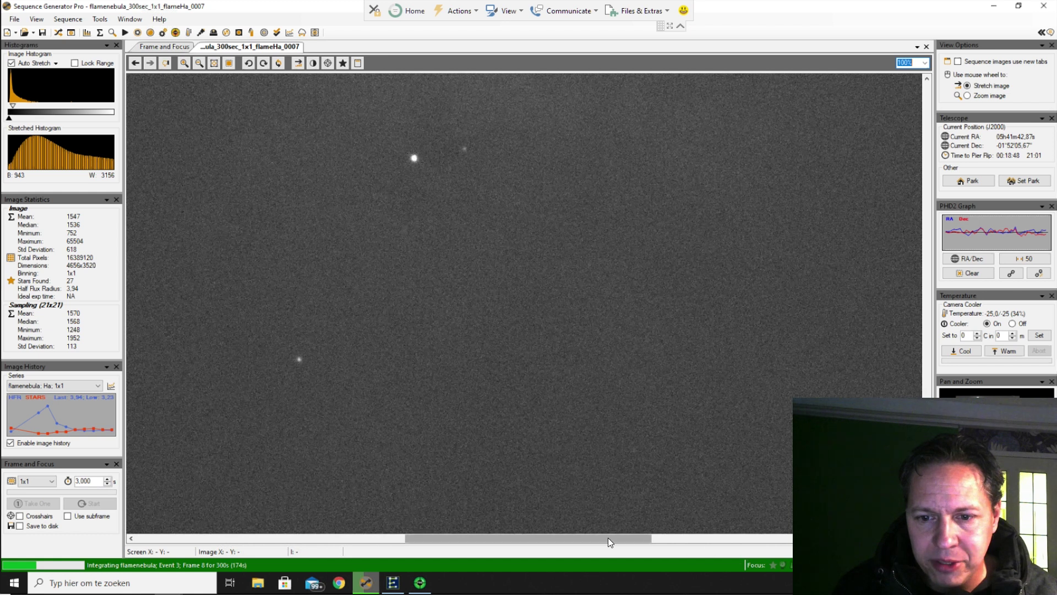
{"action": "left_click_drag", "start_coordinate": [608, 537], "coordinate": [186, 524]}
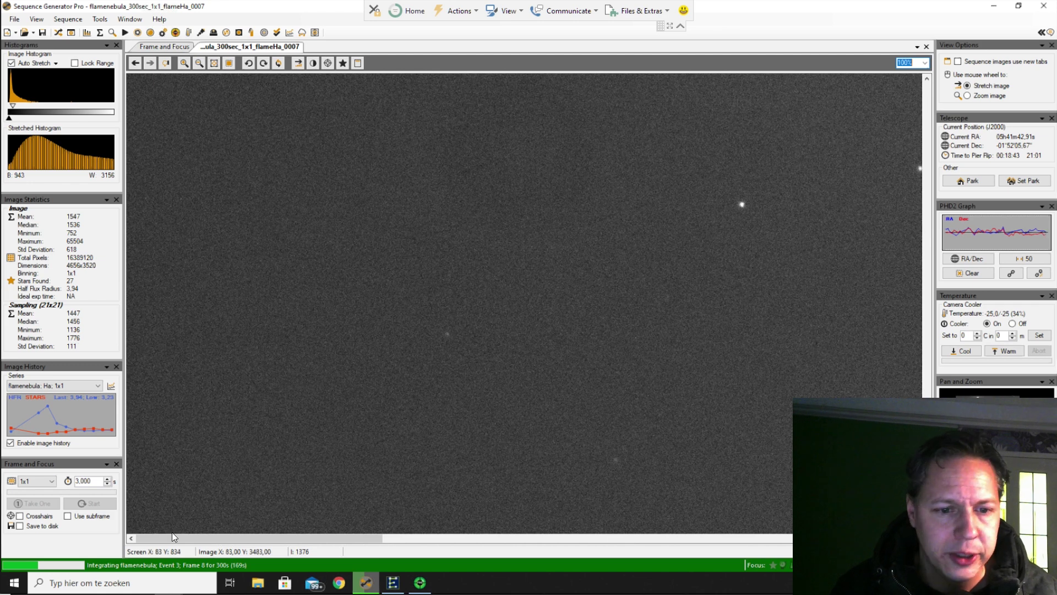
{"action": "left_click_drag", "start_coordinate": [196, 534], "coordinate": [764, 534]}
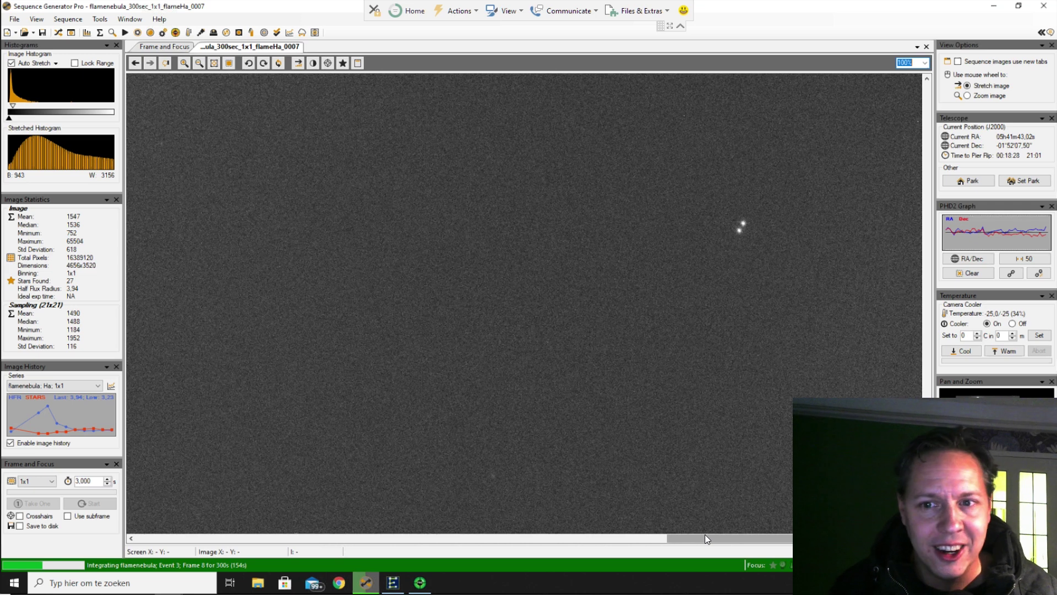
{"action": "left_click_drag", "start_coordinate": [929, 454], "coordinate": [928, 240]}
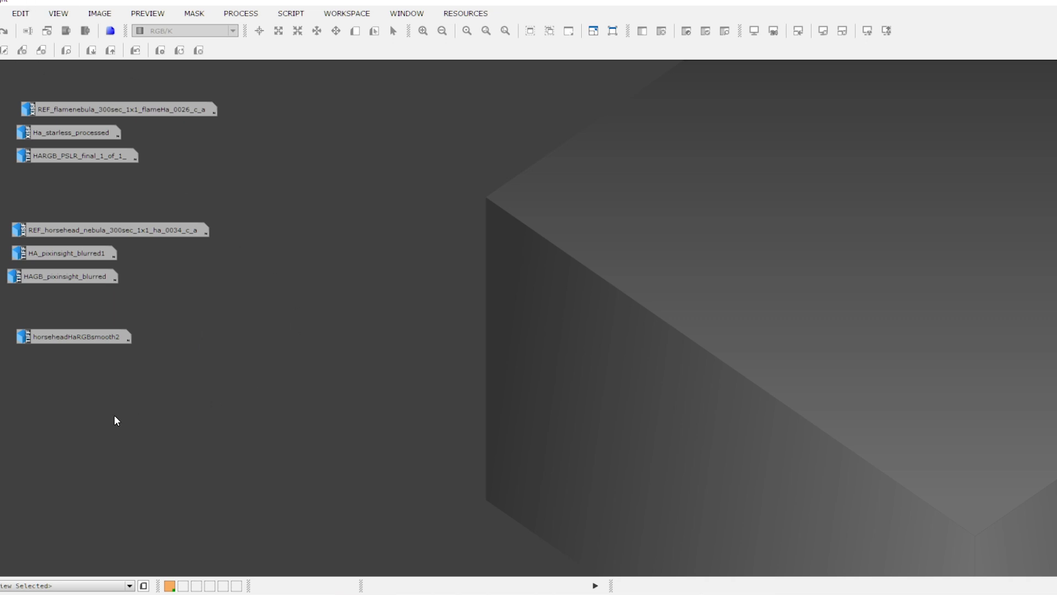
Switch to PixInsight, open the horseheadHaRGBsmooth2 image and examine the Horsehead Nebula up close.
{"action": "double_click", "coordinate": [61, 337]}
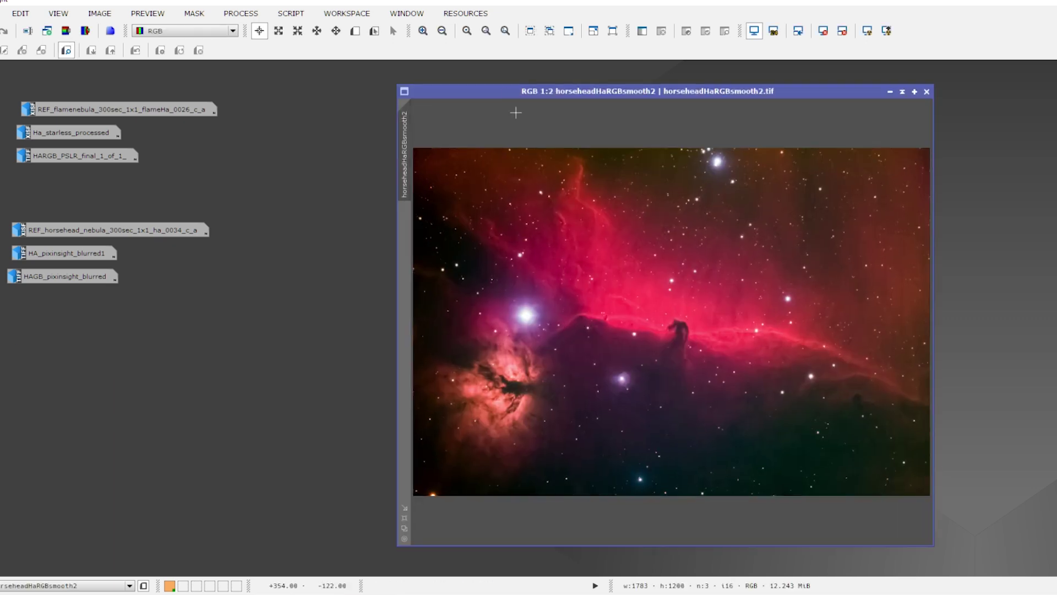
{"action": "left_click_drag", "start_coordinate": [479, 87], "coordinate": [435, 83]}
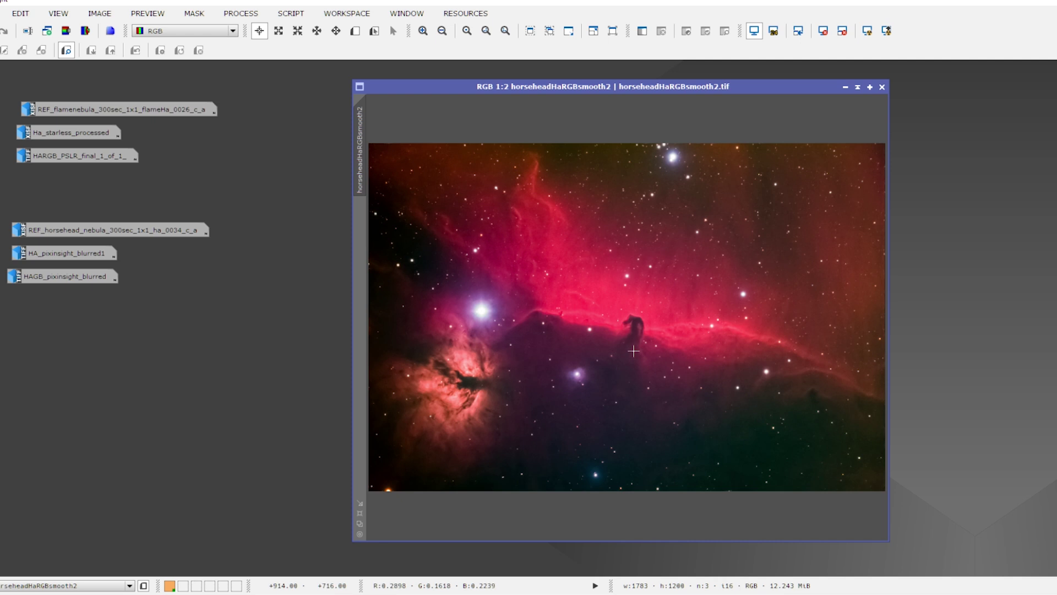
{"action": "scroll", "coordinate": [634, 355], "scroll_direction": "up", "scroll_amount": 1}
{"action": "scroll", "coordinate": [642, 336], "scroll_direction": "up", "scroll_amount": 1}
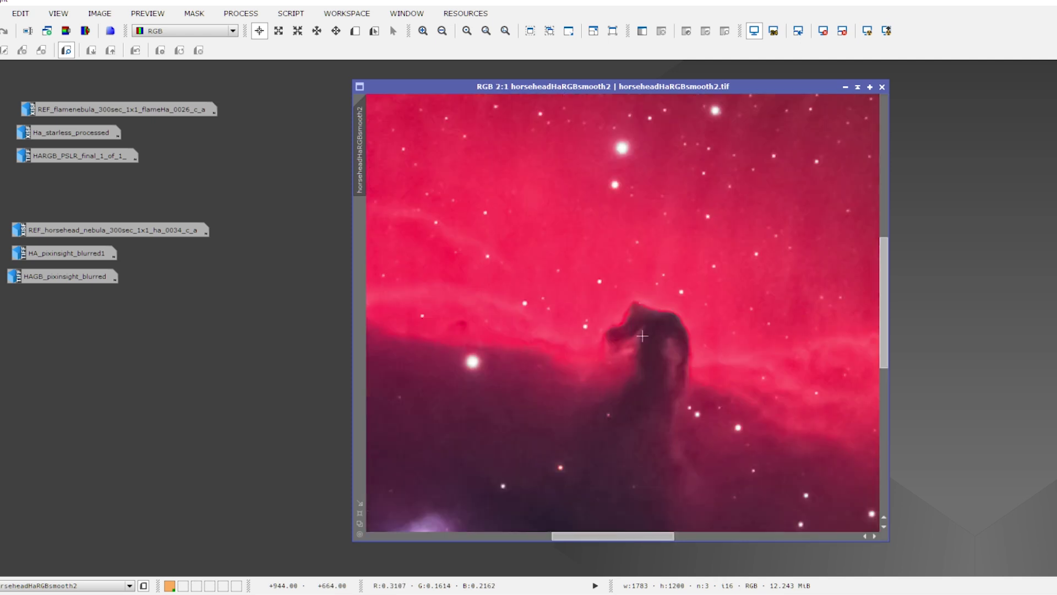
{"action": "scroll", "coordinate": [643, 324], "scroll_direction": "up", "scroll_amount": 1}
{"action": "key", "text": "space"}
{"action": "left_click_drag", "start_coordinate": [643, 324], "coordinate": [562, 277]}
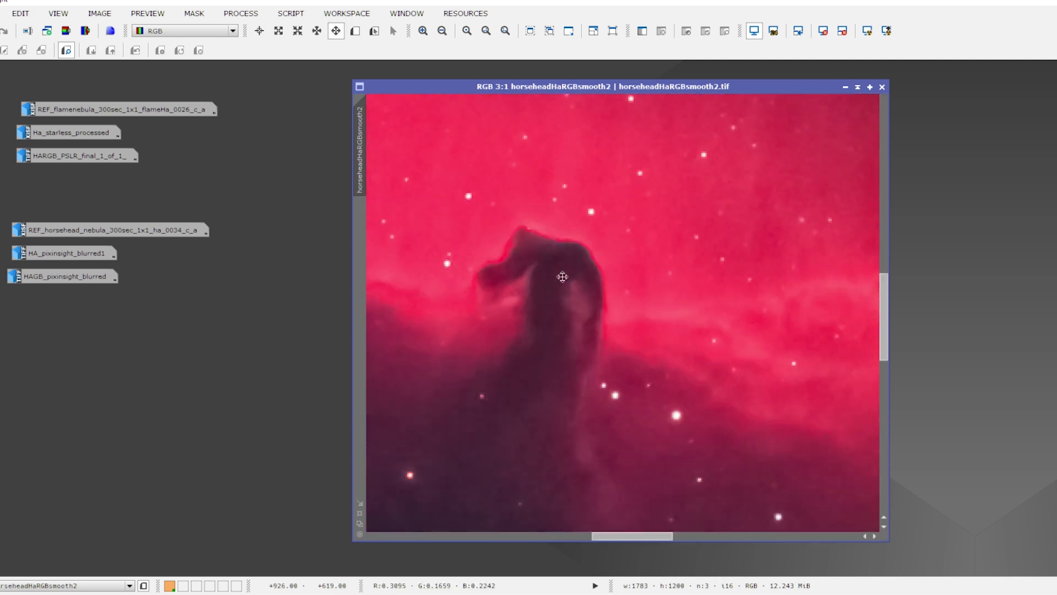
{"action": "scroll", "coordinate": [545, 305], "scroll_direction": "up", "scroll_amount": 2}
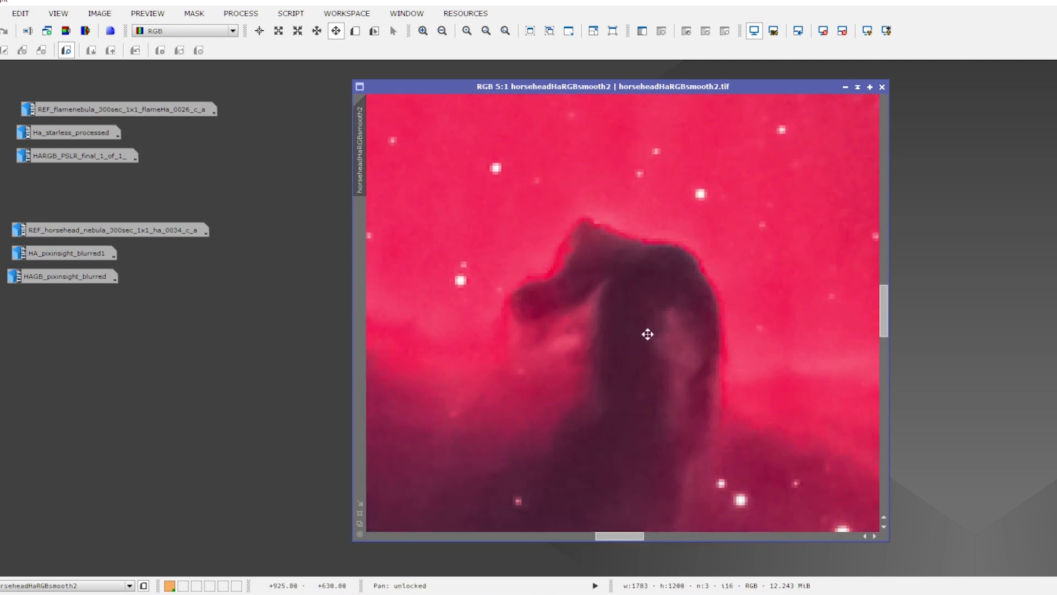
{"action": "key", "text": "space"}
{"action": "scroll", "coordinate": [571, 308], "scroll_direction": "up", "scroll_amount": 1}
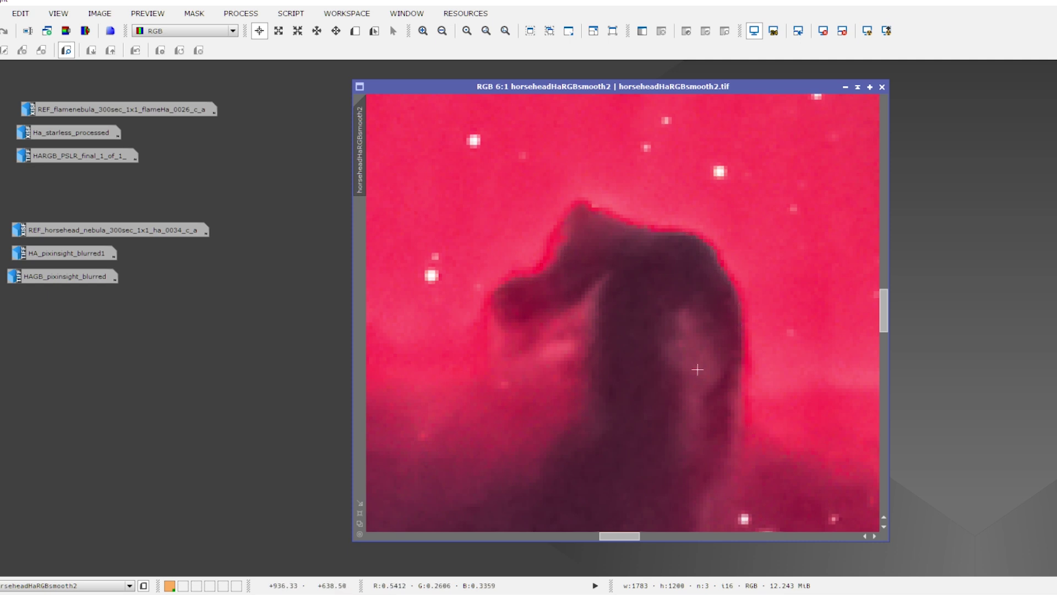
{"action": "scroll", "coordinate": [697, 369], "scroll_direction": "down", "scroll_amount": 1}
{"action": "scroll", "coordinate": [695, 366], "scroll_direction": "down", "scroll_amount": 1}
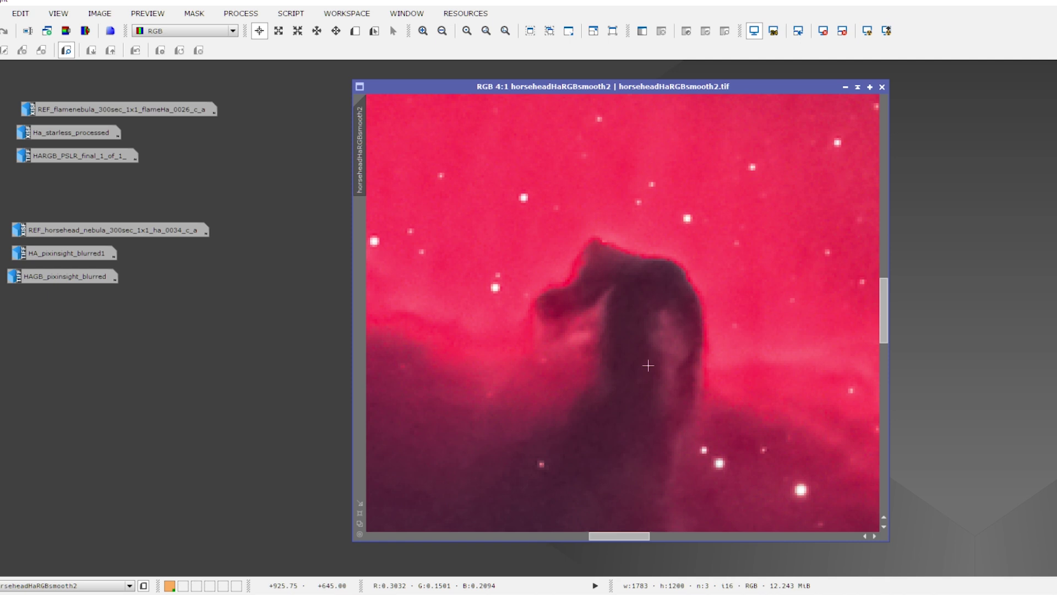
{"action": "scroll", "coordinate": [647, 366], "scroll_direction": "down", "scroll_amount": 1}
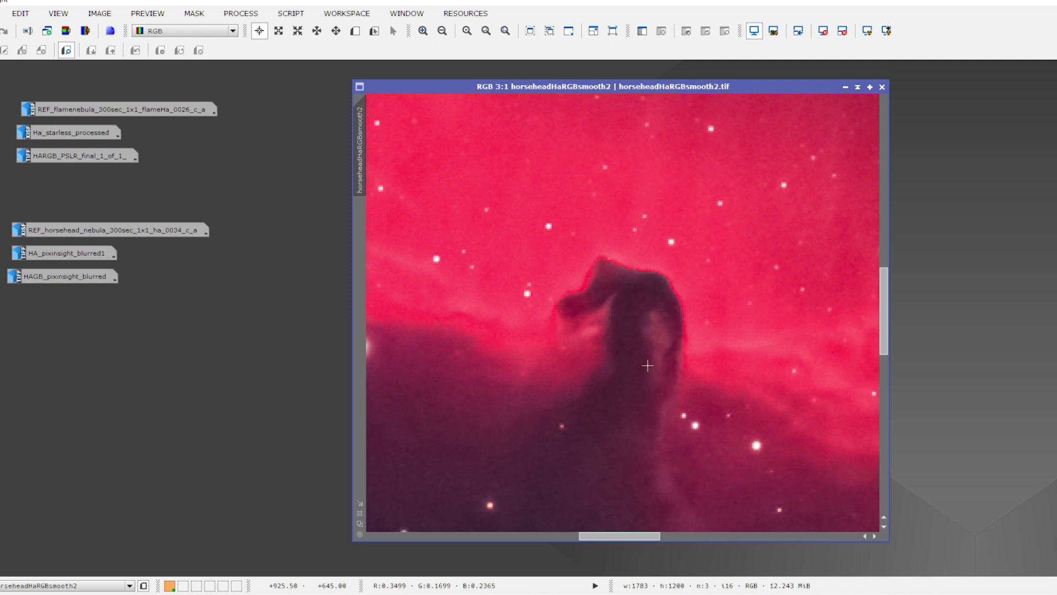
{"action": "scroll", "coordinate": [647, 365], "scroll_direction": "down", "scroll_amount": 4}
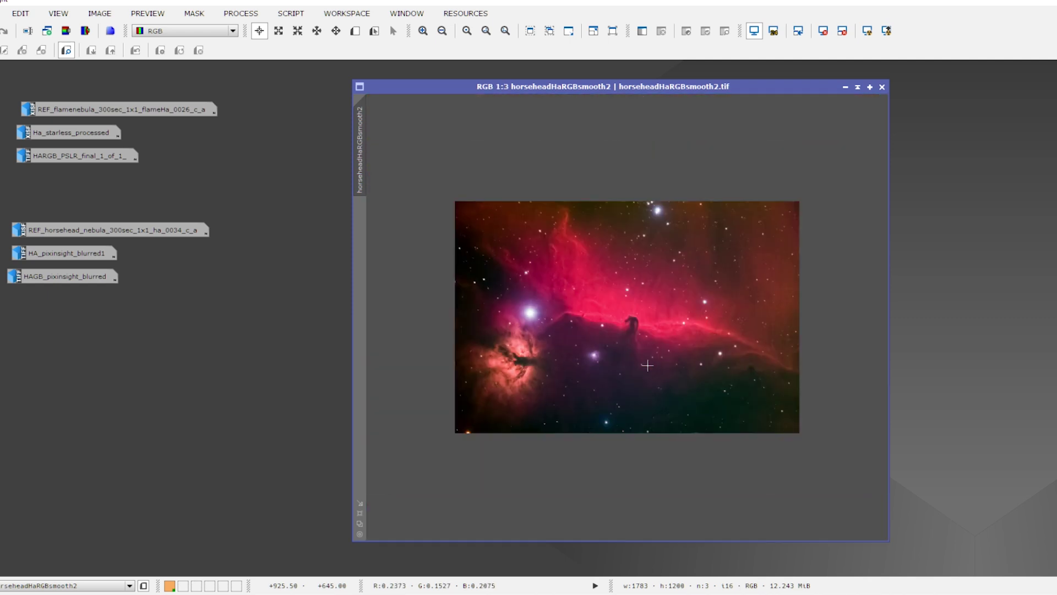
Examine the Flame Nebula's dark lane and surrounding detail in the horseheadHaRGBsmooth2 image, and minimize the image.
{"action": "scroll", "coordinate": [519, 377], "scroll_direction": "up", "scroll_amount": 1}
{"action": "key", "text": "space"}
{"action": "scroll", "coordinate": [519, 378], "scroll_direction": "up", "scroll_amount": 2}
{"action": "left_click_drag", "start_coordinate": [482, 396], "coordinate": [795, 243]}
{"action": "scroll", "coordinate": [690, 265], "scroll_direction": "down", "scroll_amount": 1}
{"action": "key", "text": "space"}
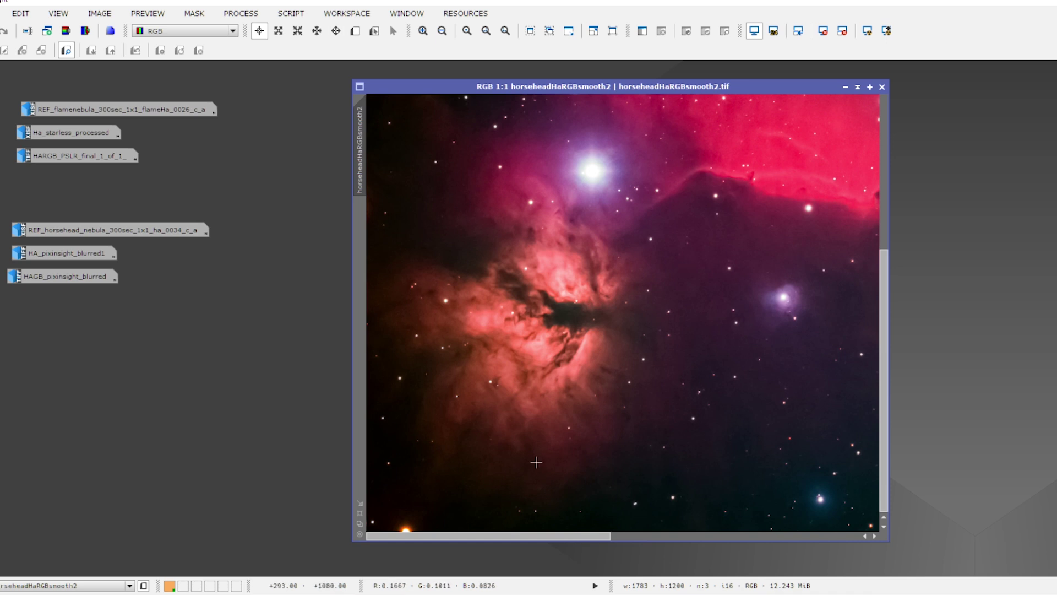
{"action": "scroll", "coordinate": [603, 304], "scroll_direction": "up", "scroll_amount": 1}
{"action": "key", "text": "space"}
{"action": "left_click_drag", "start_coordinate": [603, 304], "coordinate": [614, 347]}
{"action": "scroll", "coordinate": [621, 302], "scroll_direction": "up", "scroll_amount": 1}
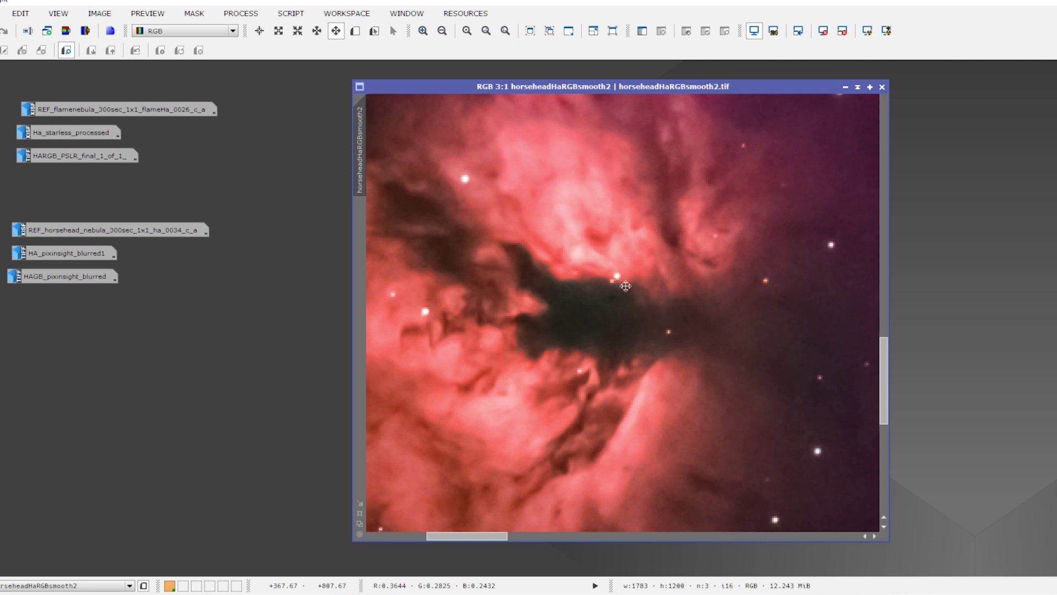
{"action": "left_click_drag", "start_coordinate": [597, 286], "coordinate": [621, 328]}
{"action": "scroll", "coordinate": [654, 302], "scroll_direction": "up", "scroll_amount": 2}
{"action": "scroll", "coordinate": [616, 306], "scroll_direction": "up", "scroll_amount": 1}
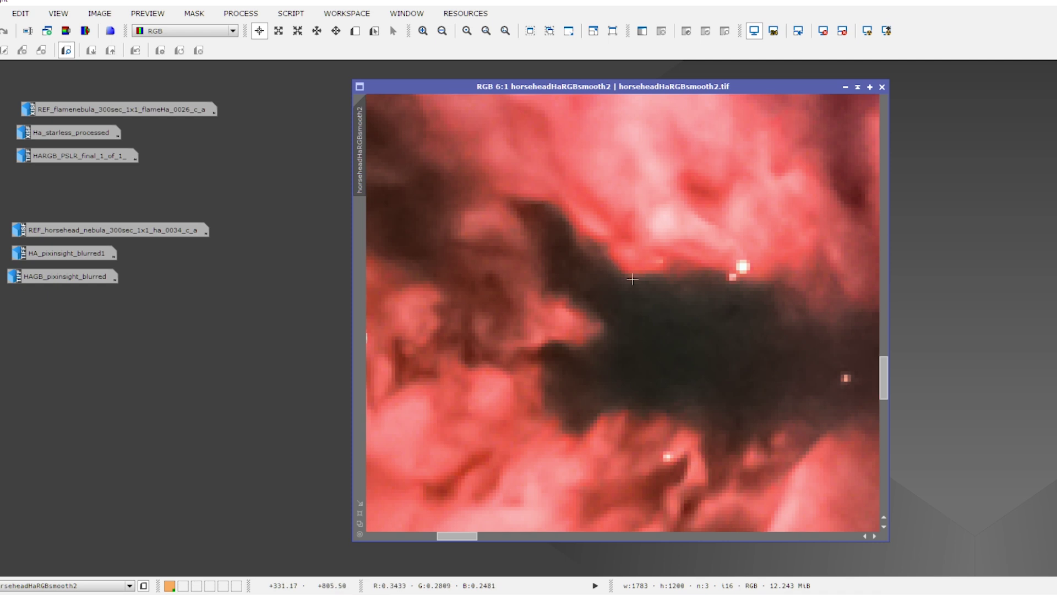
{"action": "scroll", "coordinate": [692, 299], "scroll_direction": "down", "scroll_amount": 1}
{"action": "key", "text": "space"}
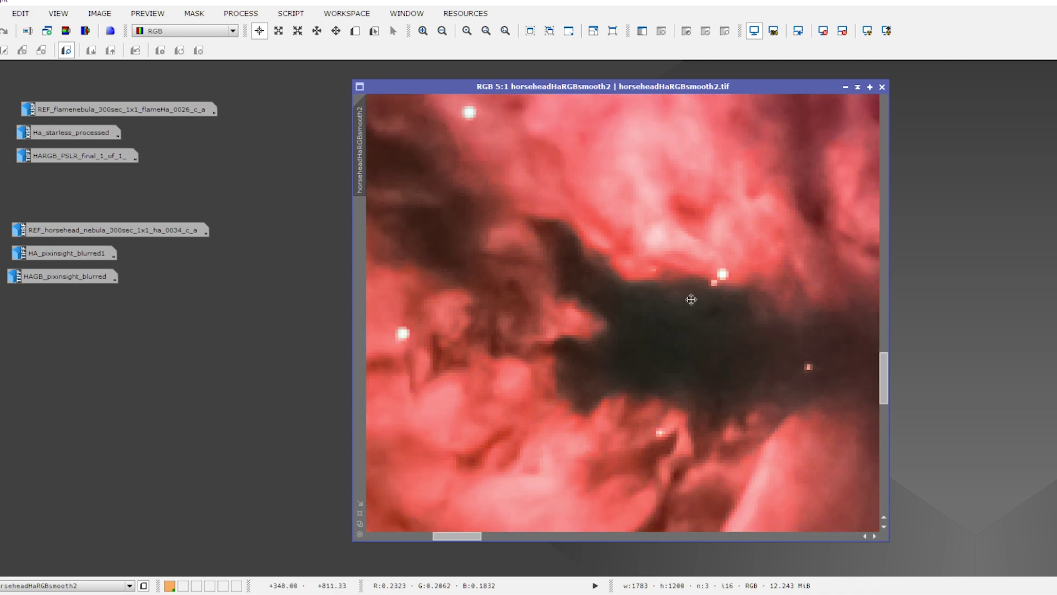
{"action": "scroll", "coordinate": [691, 299], "scroll_direction": "down", "scroll_amount": 2}
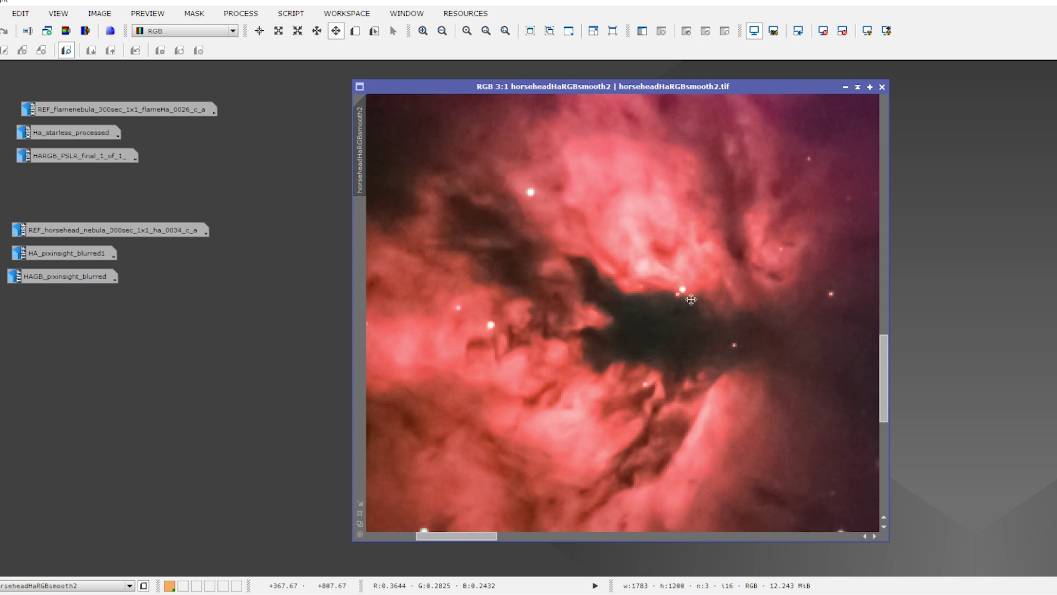
{"action": "scroll", "coordinate": [691, 299], "scroll_direction": "down", "scroll_amount": 3}
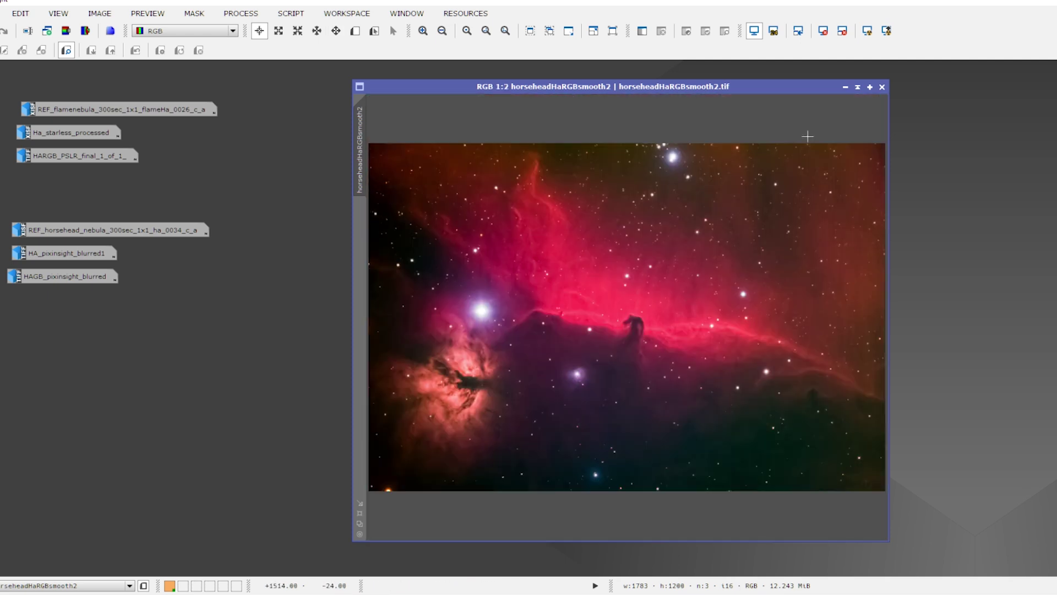
{"action": "left_click", "coordinate": [846, 87]}
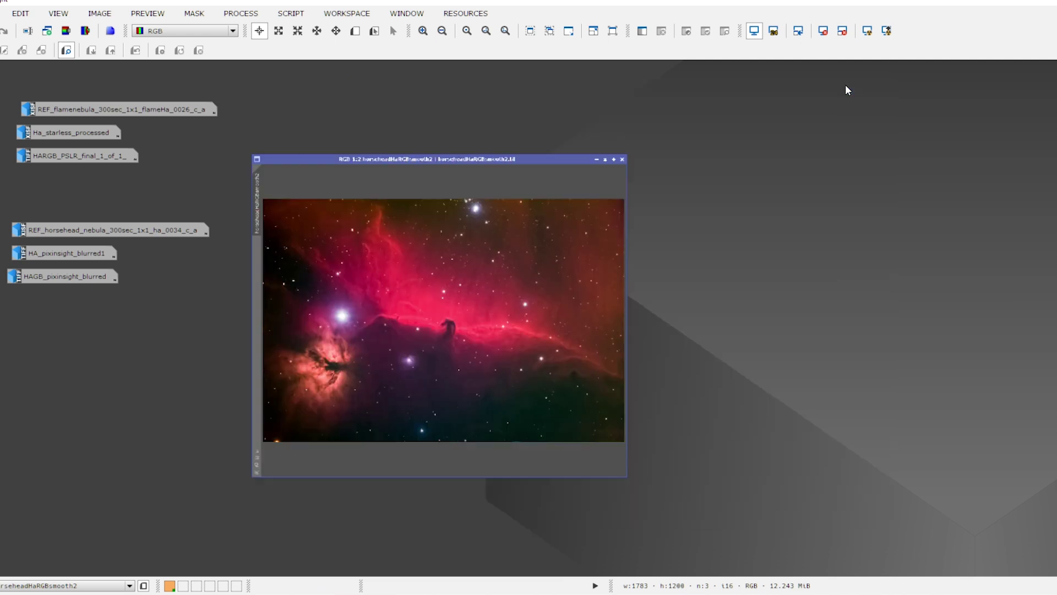
Open the REF_flamenebula_300sec_1x1_flameHa_0026_c_a frame, examine the nebula's detail up close, and minimize the image.
{"action": "double_click", "coordinate": [88, 110]}
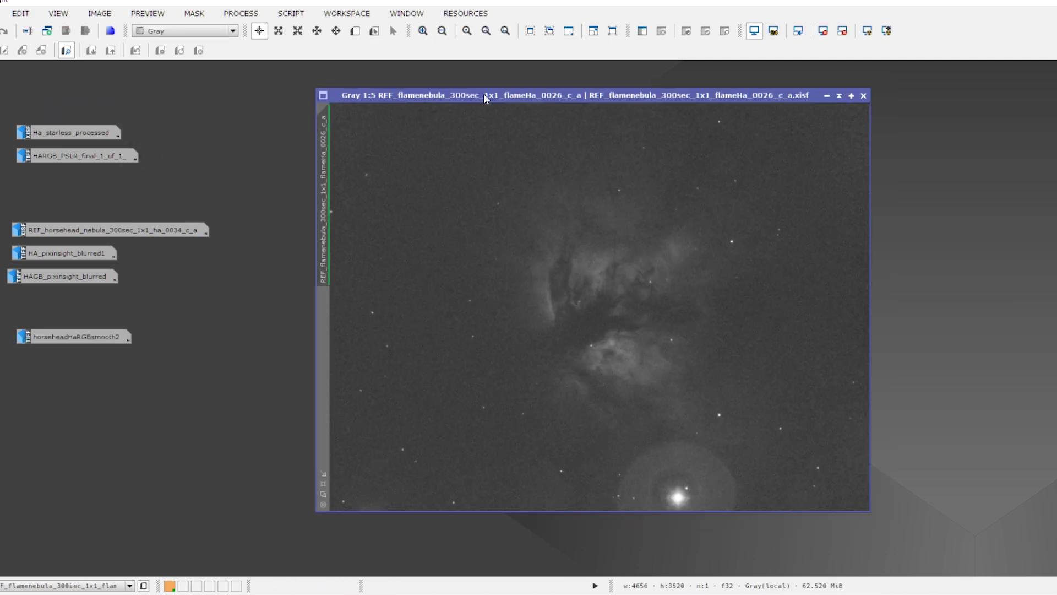
{"action": "mouse_move", "coordinate": [483, 94]}
{"action": "left_mouse_down"}
{"action": "mouse_move", "coordinate": [538, 93]}
{"action": "mouse_move", "coordinate": [488, 93]}
{"action": "left_mouse_up"}
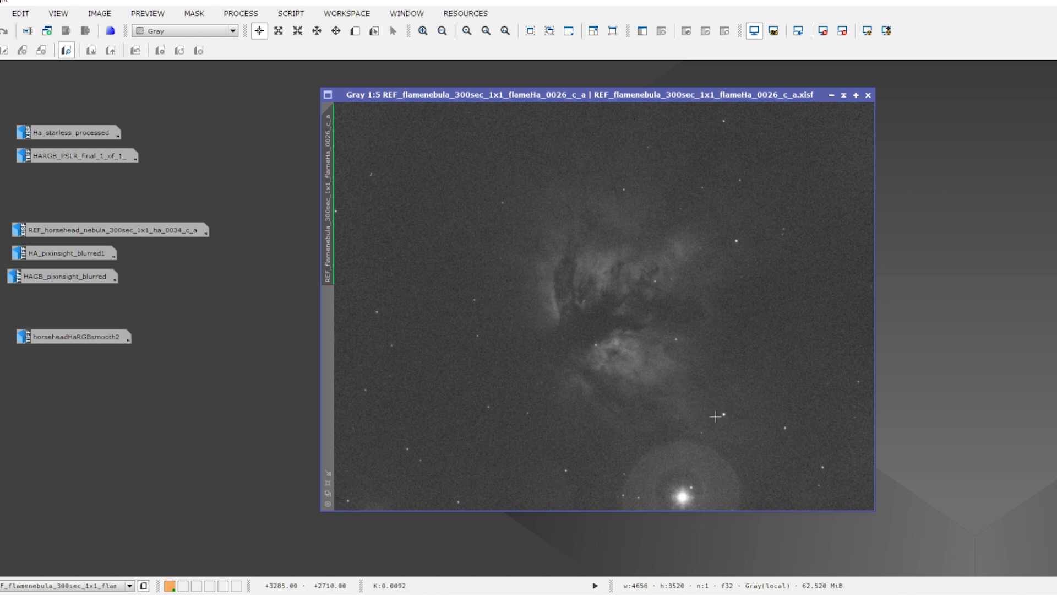
{"action": "scroll", "coordinate": [630, 380], "scroll_direction": "up", "scroll_amount": 3}
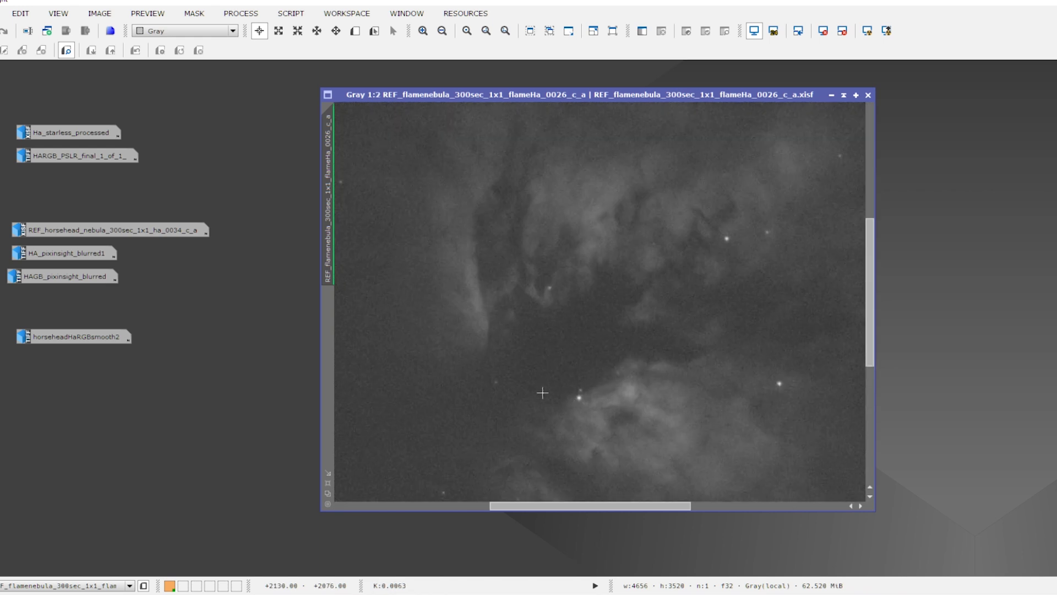
{"action": "scroll", "coordinate": [639, 377], "scroll_direction": "down", "scroll_amount": 2}
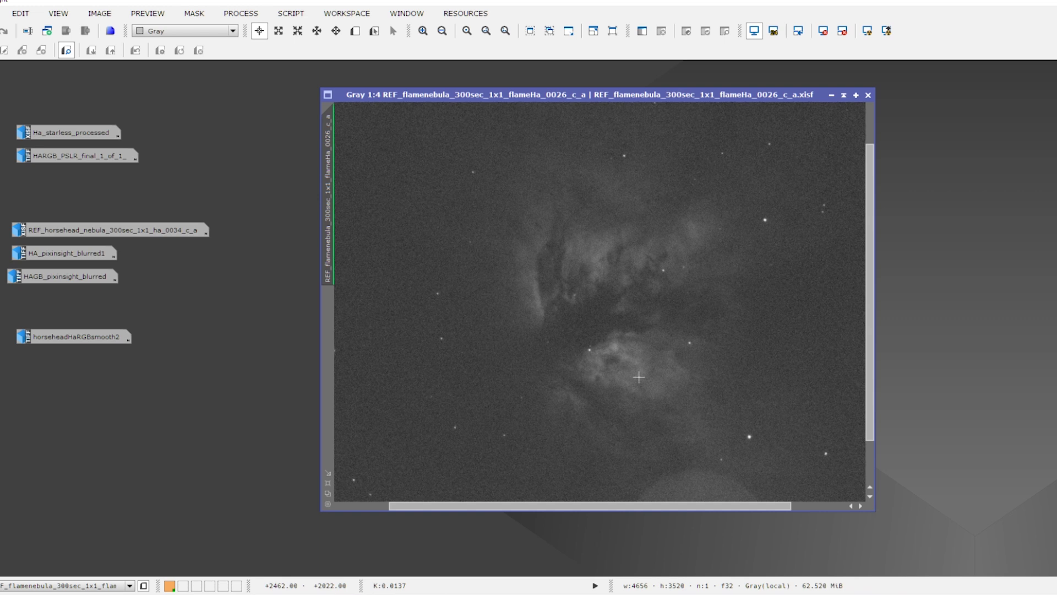
{"action": "scroll", "coordinate": [639, 377], "scroll_direction": "down", "scroll_amount": 1}
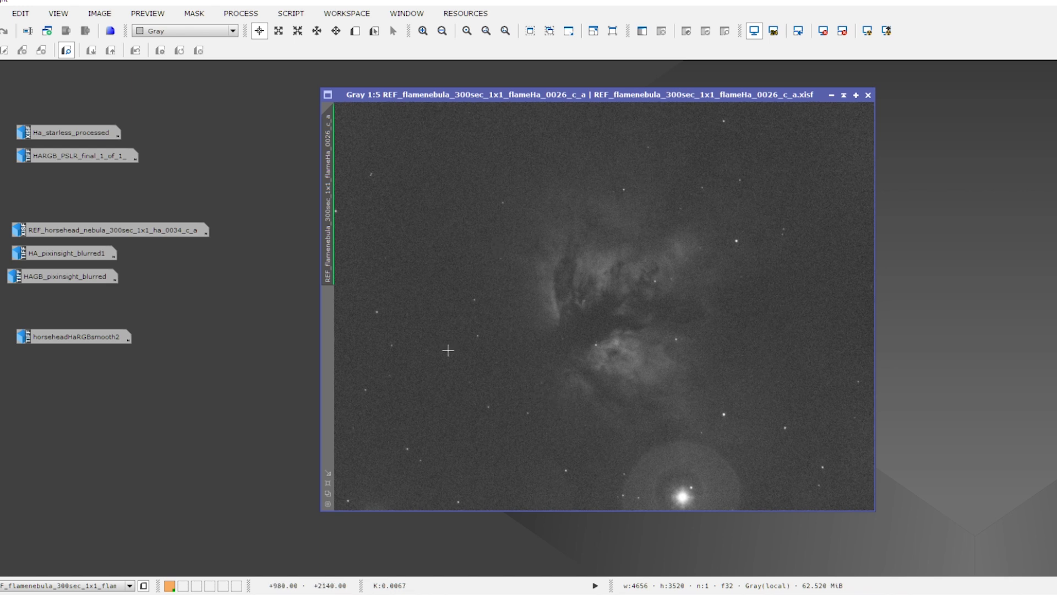
{"action": "left_click", "coordinate": [832, 95]}
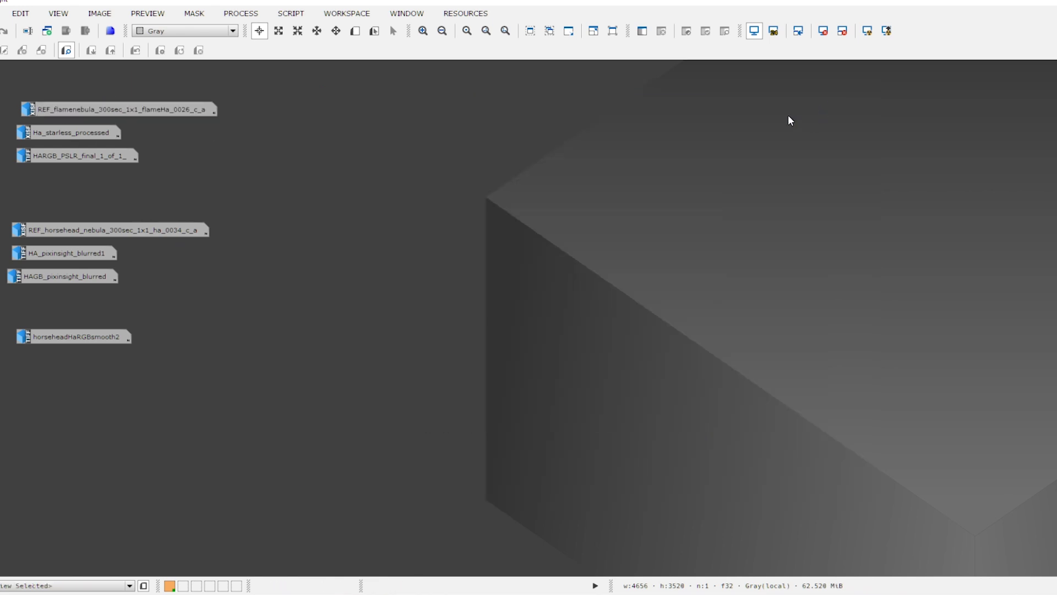
Open the Ha_starless_processed image and move its window slightly up and to the left.
{"action": "double_click", "coordinate": [65, 130]}
{"action": "scroll", "coordinate": [531, 270], "scroll_direction": "down", "scroll_amount": 1}
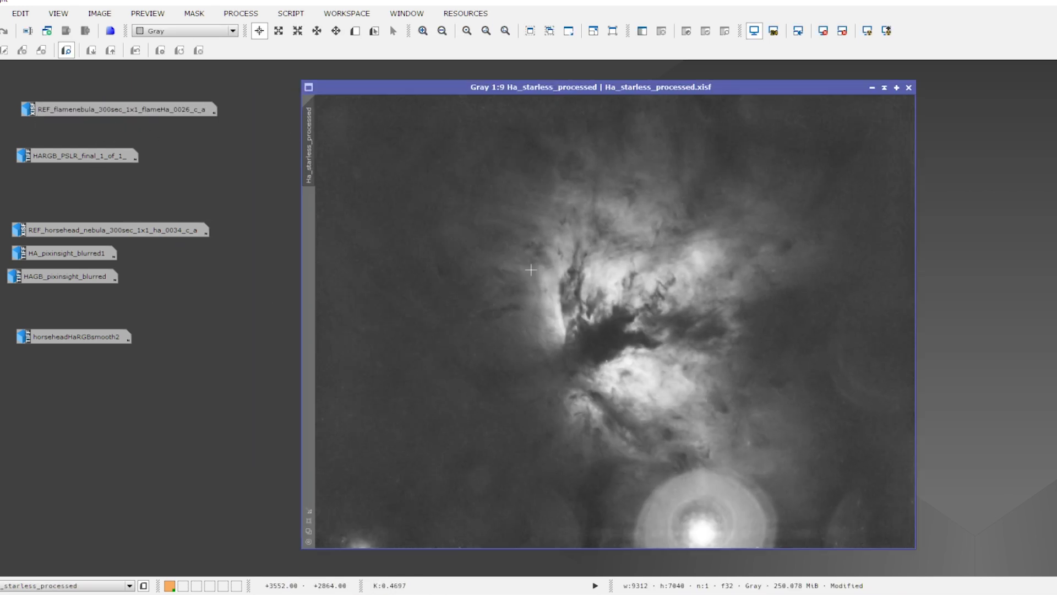
{"action": "left_click_drag", "start_coordinate": [493, 88], "coordinate": [466, 79]}
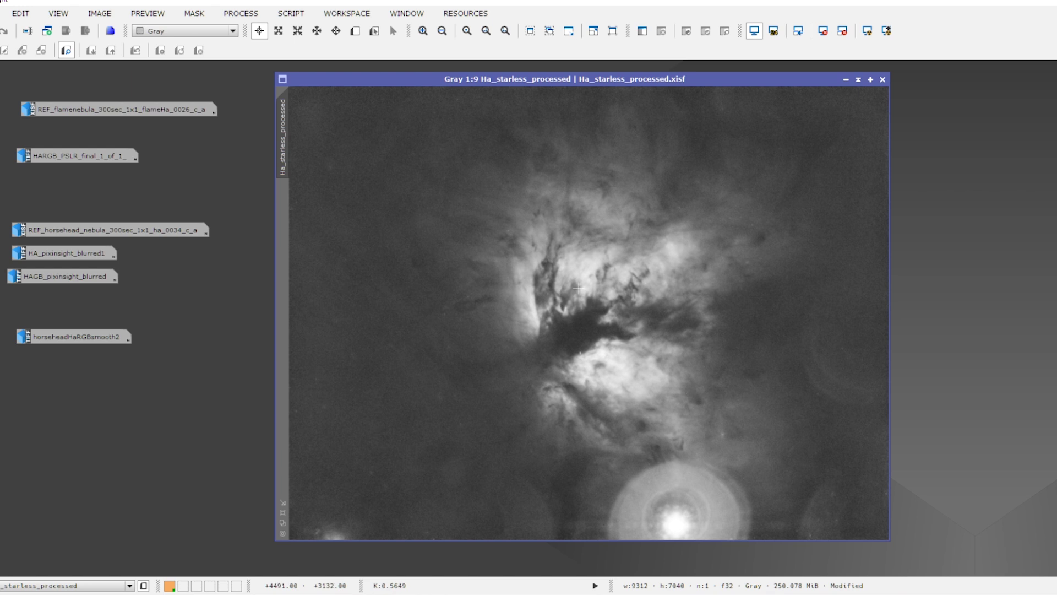
Examine the Flame Nebula's dark lane and surrounding structure up close in the Ha_starless_processed image, and minimize the image.
{"action": "scroll", "coordinate": [573, 308], "scroll_direction": "up", "scroll_amount": 2}
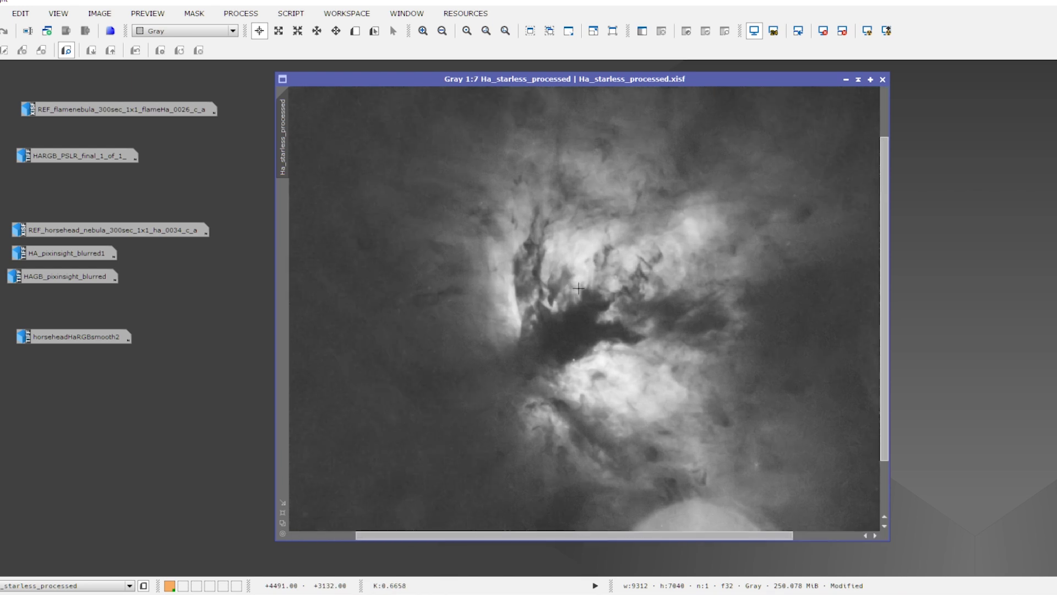
{"action": "key", "text": "space"}
{"action": "left_click_drag", "start_coordinate": [611, 288], "coordinate": [570, 293]}
{"action": "scroll", "coordinate": [567, 300], "scroll_direction": "down", "scroll_amount": 1}
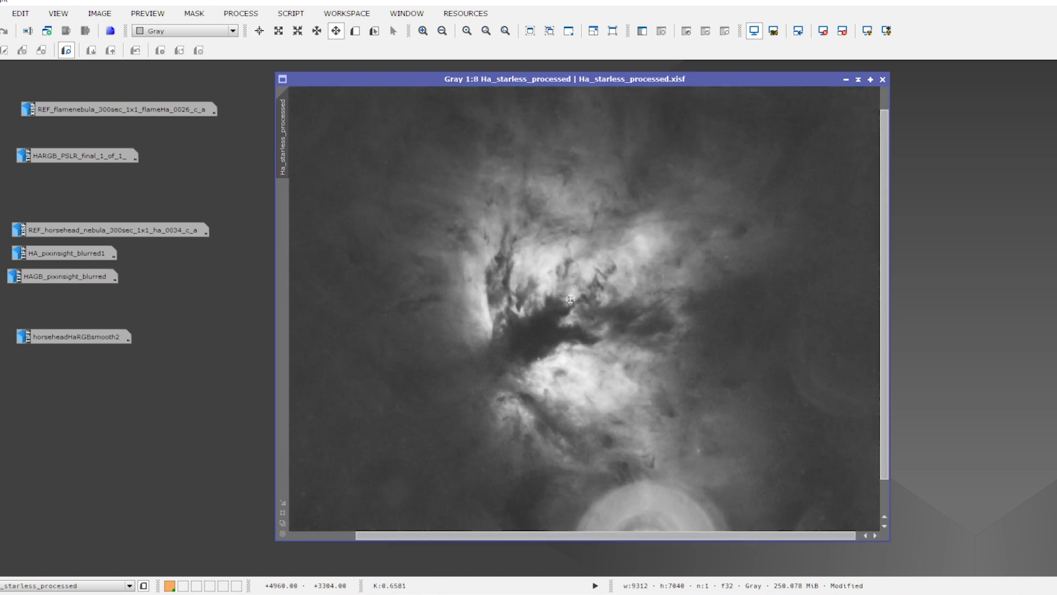
{"action": "scroll", "coordinate": [548, 325], "scroll_direction": "up", "scroll_amount": 2}
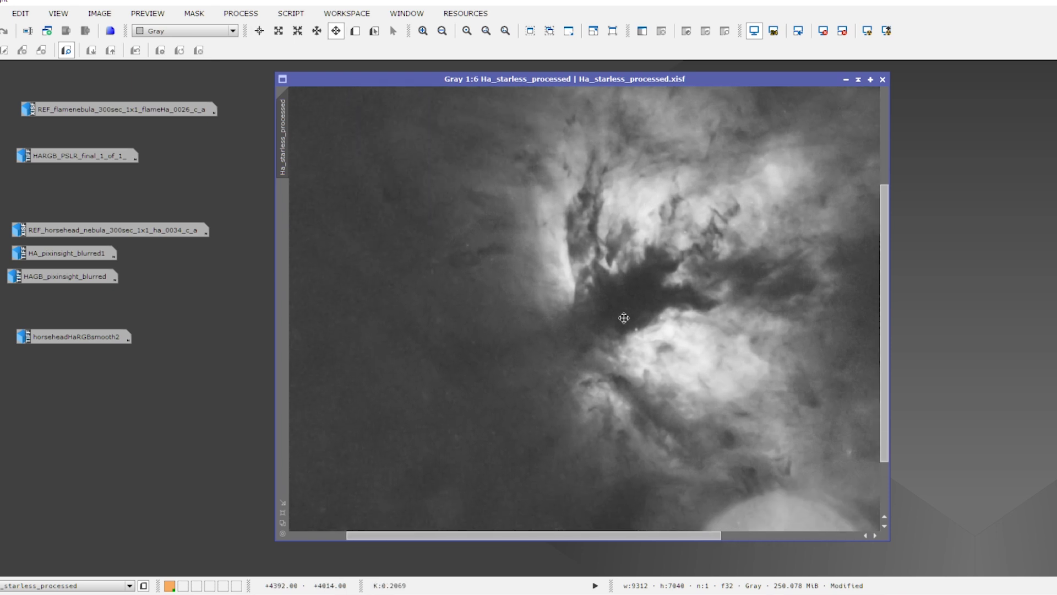
{"action": "left_click_drag", "start_coordinate": [630, 295], "coordinate": [545, 317]}
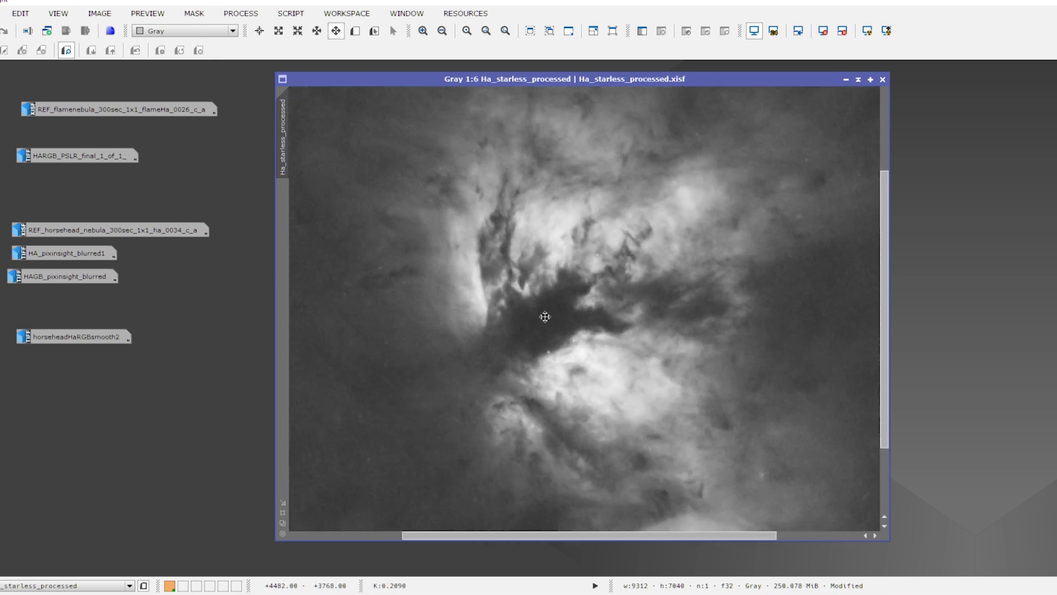
{"action": "key", "text": "space"}
{"action": "scroll", "coordinate": [546, 317], "scroll_direction": "down", "scroll_amount": 1}
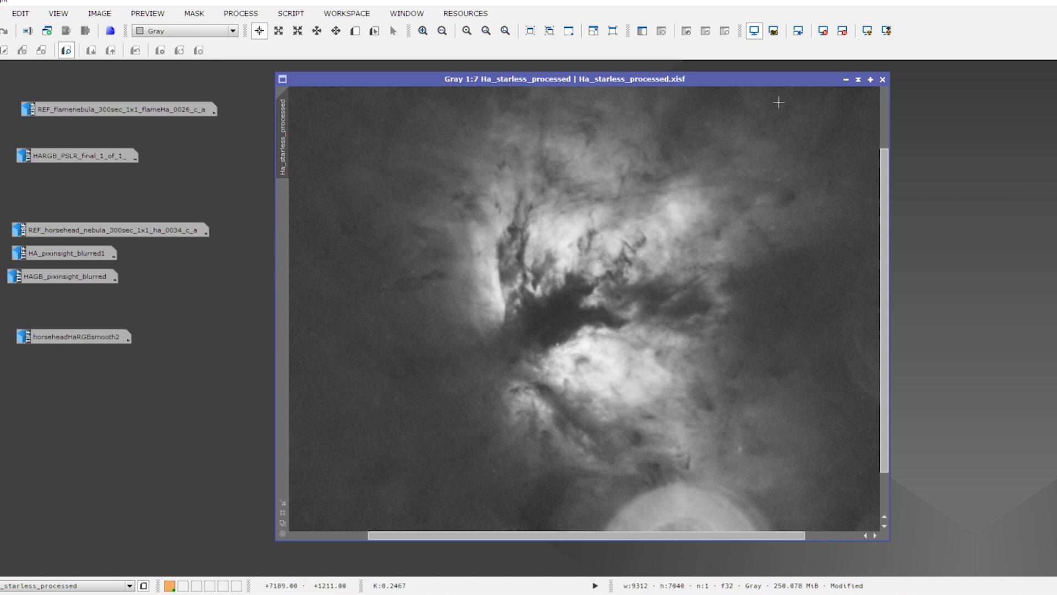
{"action": "left_click", "coordinate": [846, 81]}
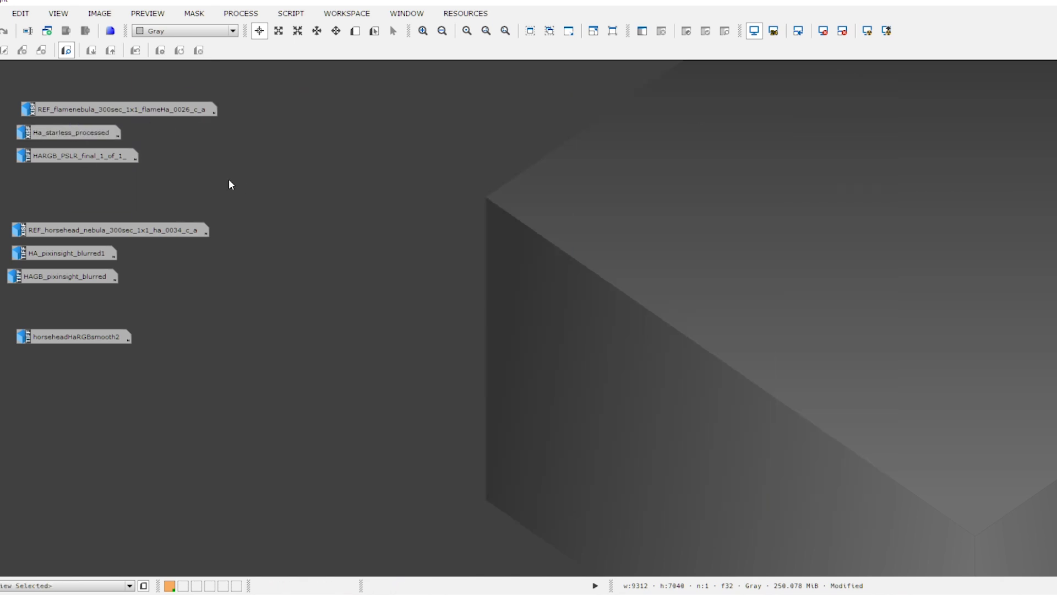
Open the HARGB_PSLR_final_1_of_1_ image, examine the Flame Nebula's color and dark lane up close, and minimize the image.
{"action": "double_click", "coordinate": [90, 155]}
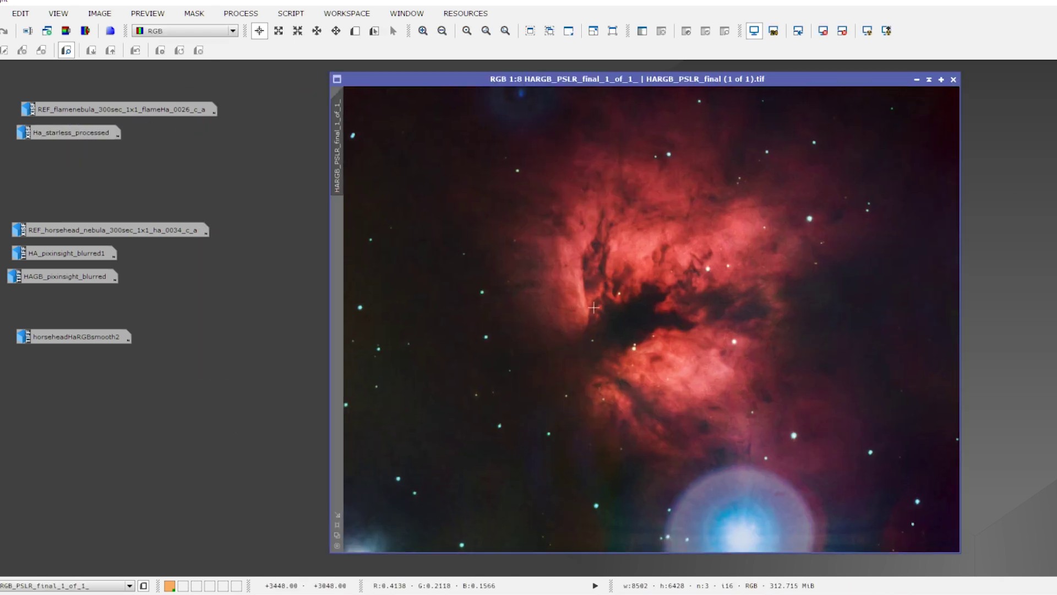
{"action": "scroll", "coordinate": [653, 299], "scroll_direction": "up", "scroll_amount": 1}
{"action": "scroll", "coordinate": [653, 299], "scroll_direction": "down", "scroll_amount": 1}
{"action": "scroll", "coordinate": [619, 322], "scroll_direction": "up", "scroll_amount": 1}
{"action": "scroll", "coordinate": [619, 323], "scroll_direction": "up", "scroll_amount": 1}
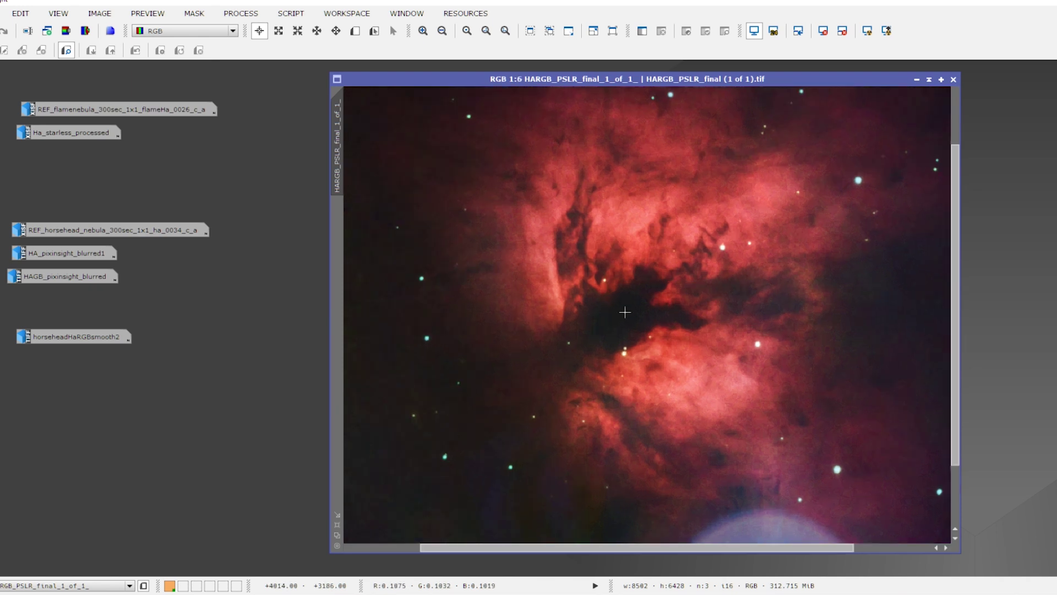
{"action": "left_click_drag", "start_coordinate": [659, 309], "coordinate": [615, 337]}
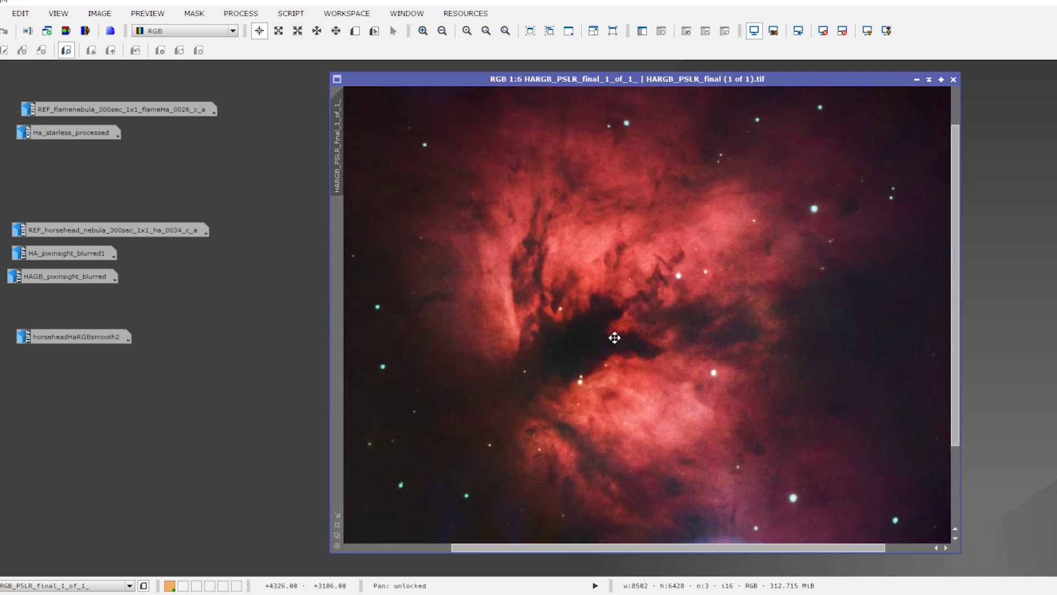
{"action": "scroll", "coordinate": [614, 337], "scroll_direction": "up", "scroll_amount": 1}
{"action": "left_click_drag", "start_coordinate": [524, 347], "coordinate": [588, 337]}
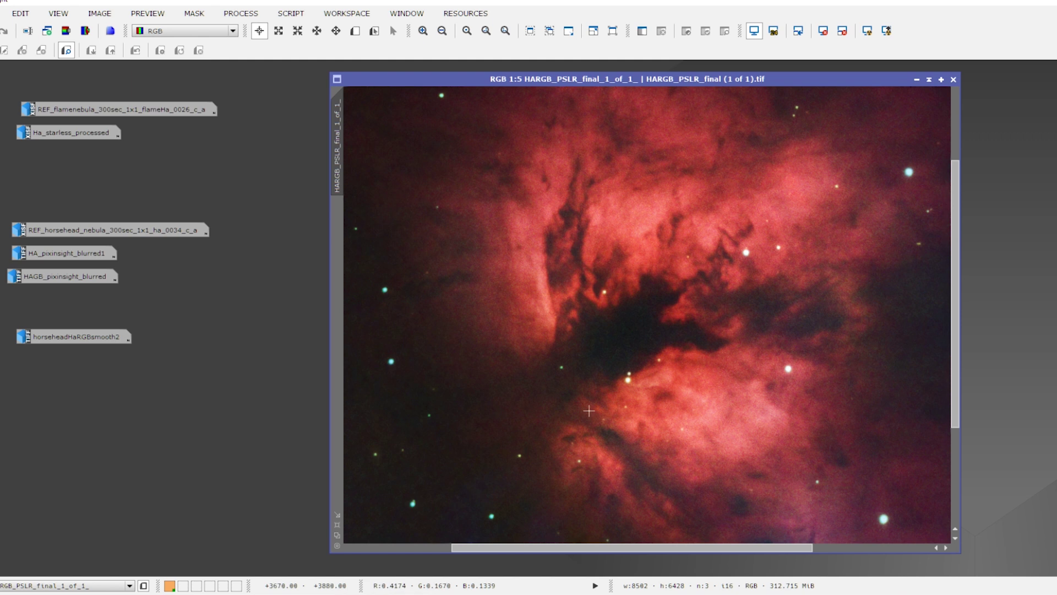
{"action": "scroll", "coordinate": [562, 327], "scroll_direction": "down", "scroll_amount": 1}
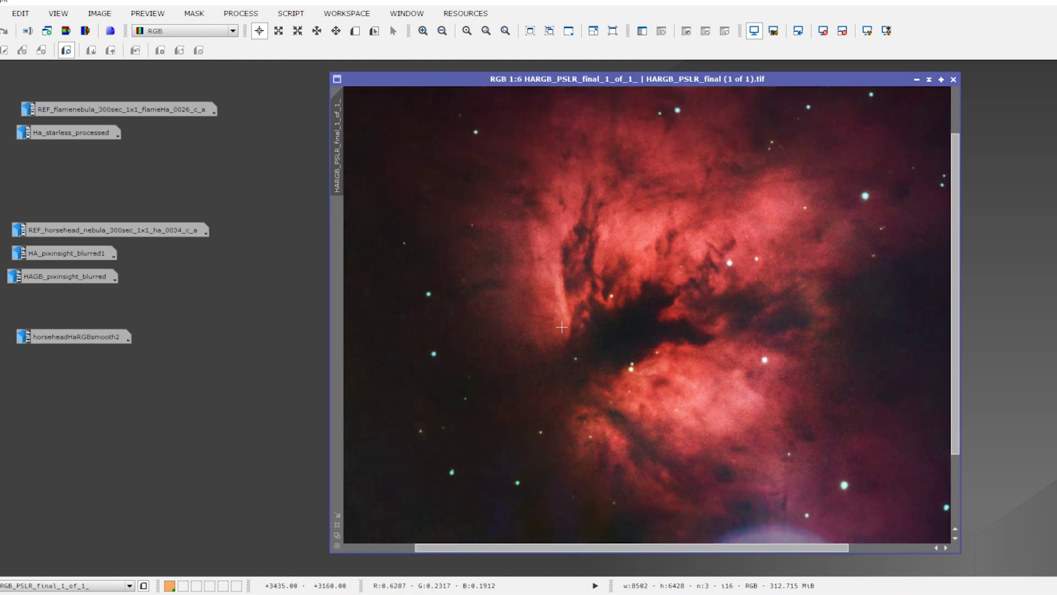
{"action": "scroll", "coordinate": [562, 327], "scroll_direction": "down", "scroll_amount": 2}
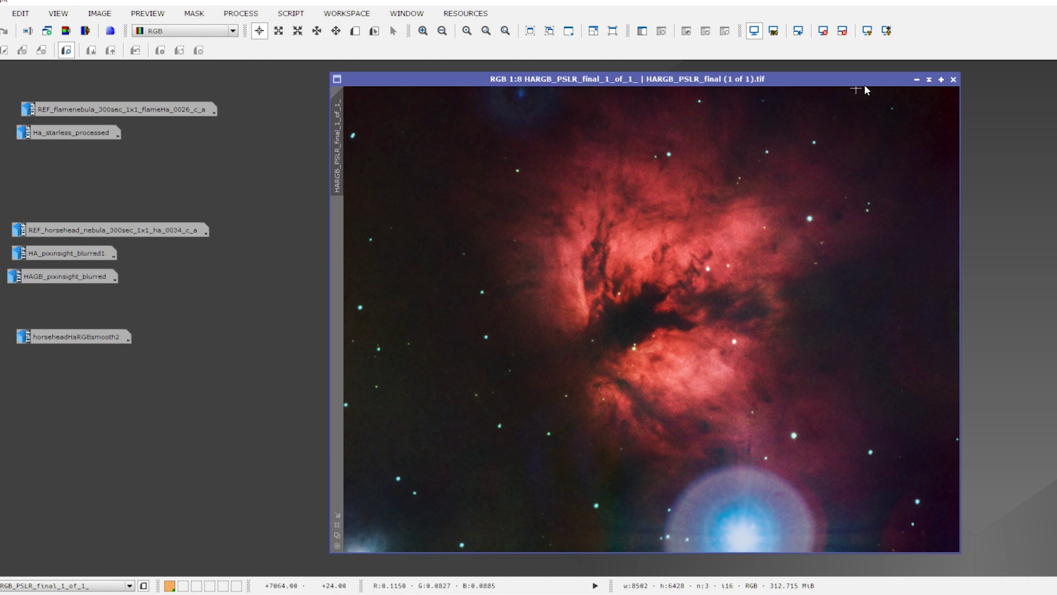
{"action": "left_click", "coordinate": [916, 79]}
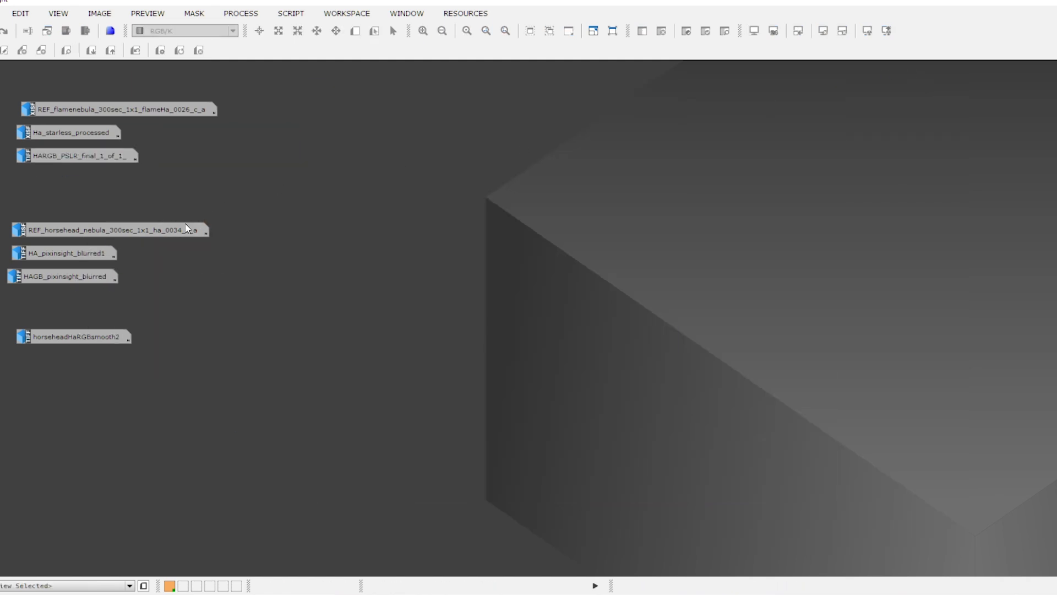
Open the REF_horsehead_nebula_300sec_1x1_ha_0034_c_a frame to view the Horsehead Nebula, and minimize the image.
{"action": "double_click", "coordinate": [124, 230]}
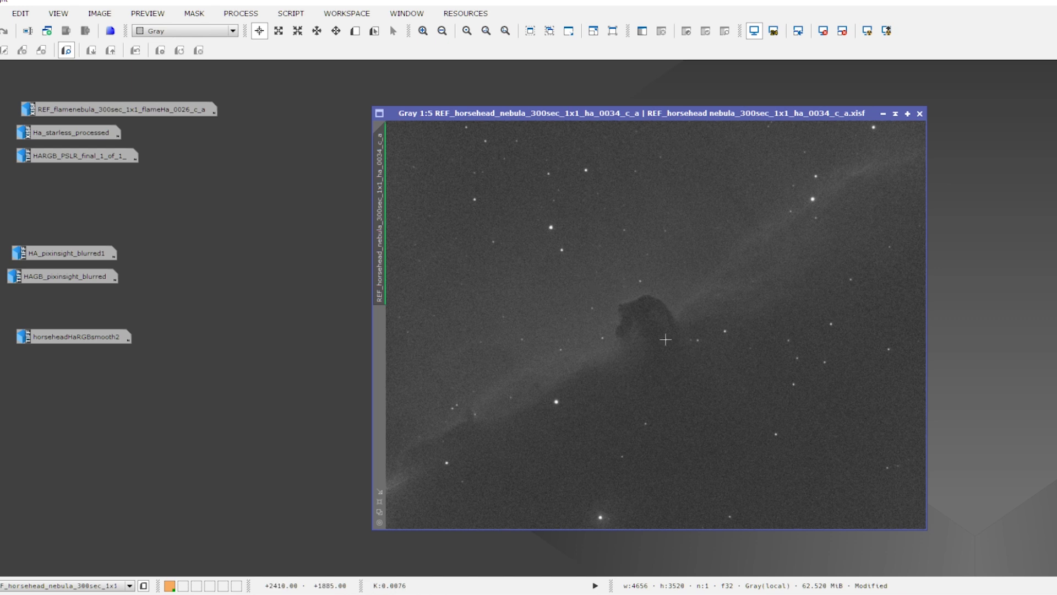
{"action": "left_click", "coordinate": [881, 115]}
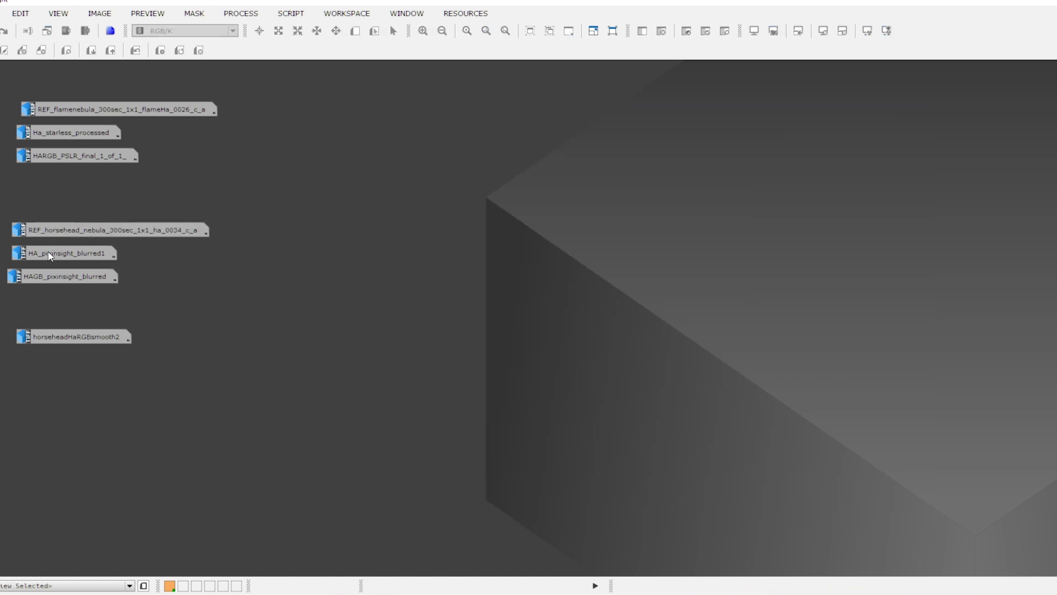
Open the HA_pixinsight_blurred1 image, examine the Horsehead's outline and surrounding nebulosity up close, and minimize the image.
{"action": "left_click", "coordinate": [48, 253]}
{"action": "double_click", "coordinate": [47, 253]}
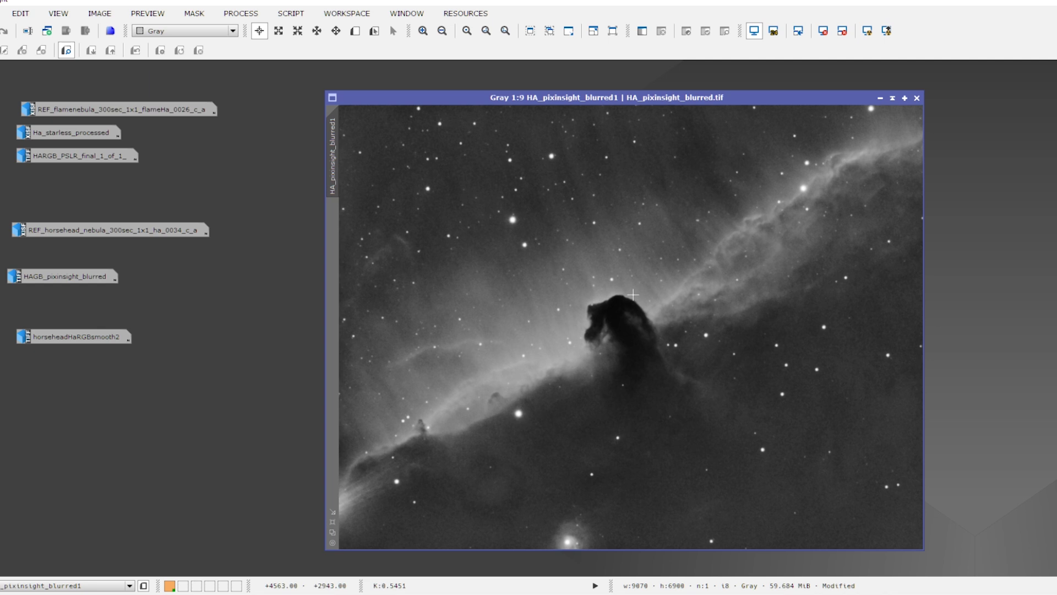
{"action": "scroll", "coordinate": [643, 292], "scroll_direction": "up", "scroll_amount": 4}
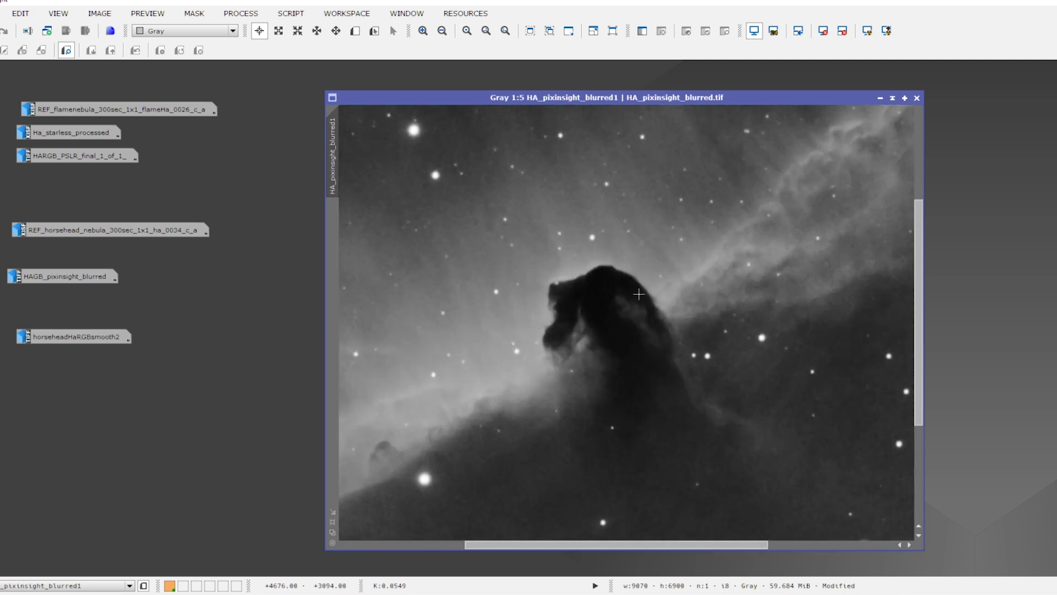
{"action": "scroll", "coordinate": [639, 294], "scroll_direction": "up", "scroll_amount": 1}
{"action": "key", "text": "space"}
{"action": "left_click_drag", "start_coordinate": [550, 311], "coordinate": [578, 295]}
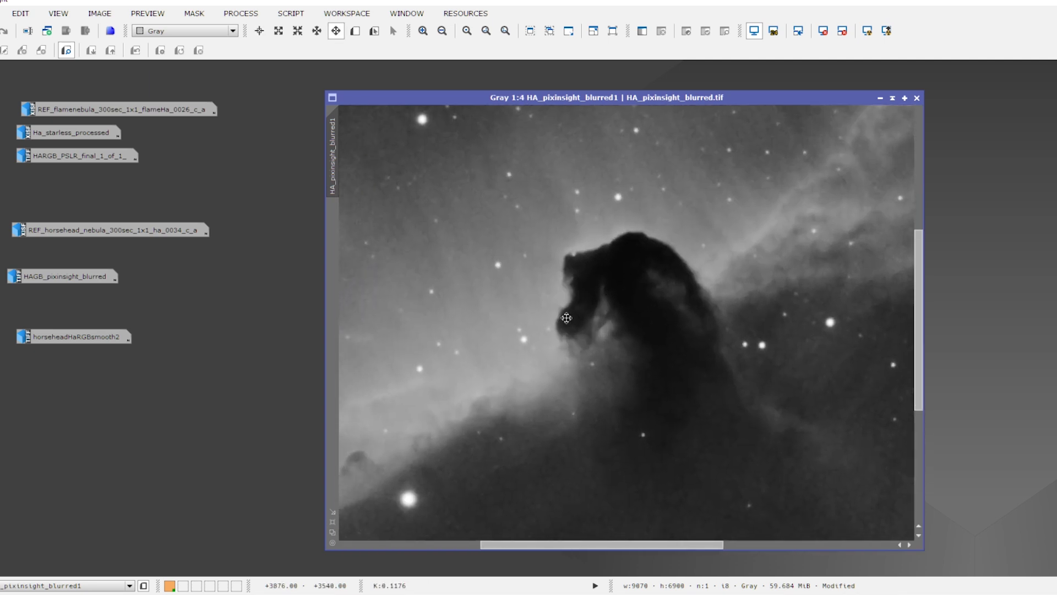
{"action": "left_click_drag", "start_coordinate": [644, 294], "coordinate": [615, 307]}
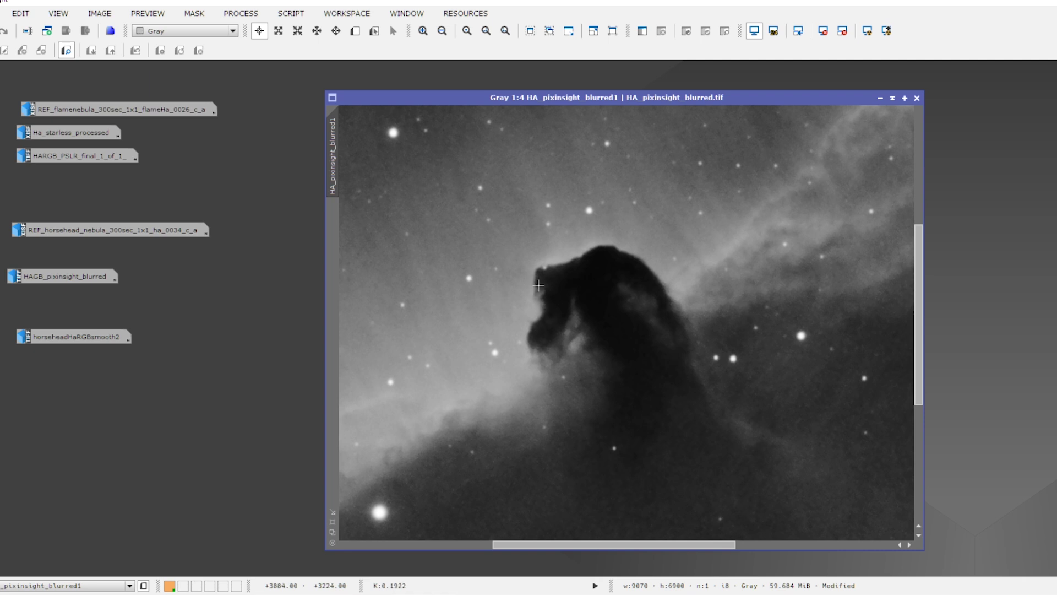
{"action": "scroll", "coordinate": [611, 303], "scroll_direction": "down", "scroll_amount": 2}
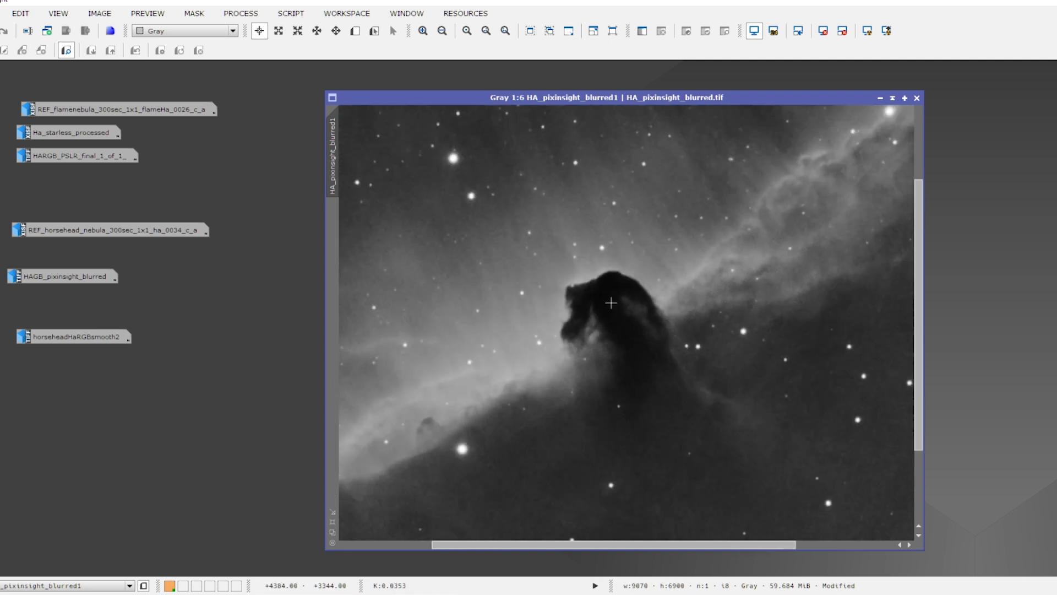
{"action": "scroll", "coordinate": [612, 303], "scroll_direction": "down", "scroll_amount": 1}
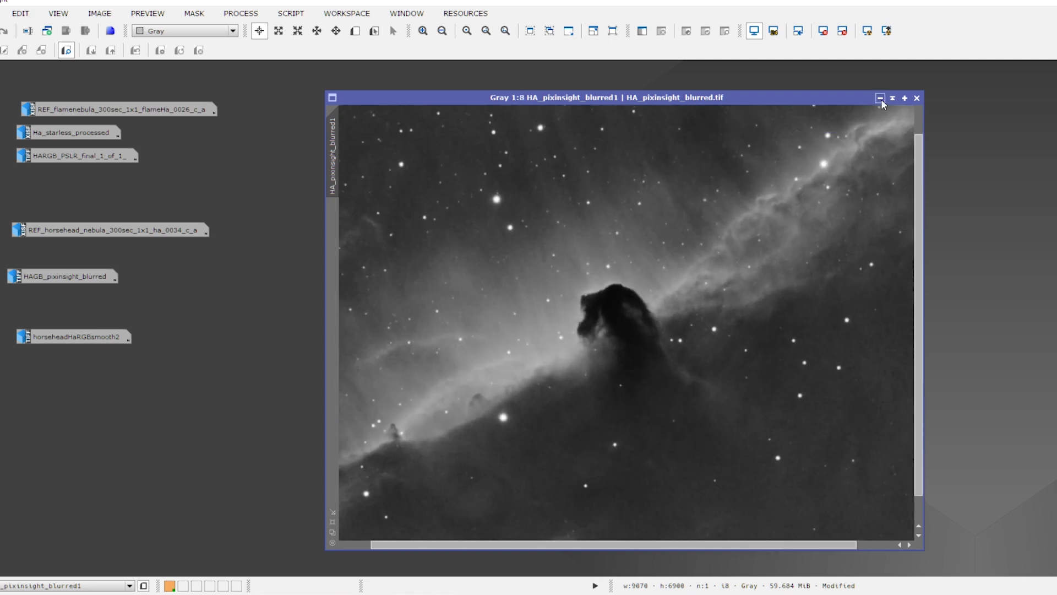
{"action": "left_click", "coordinate": [881, 98]}
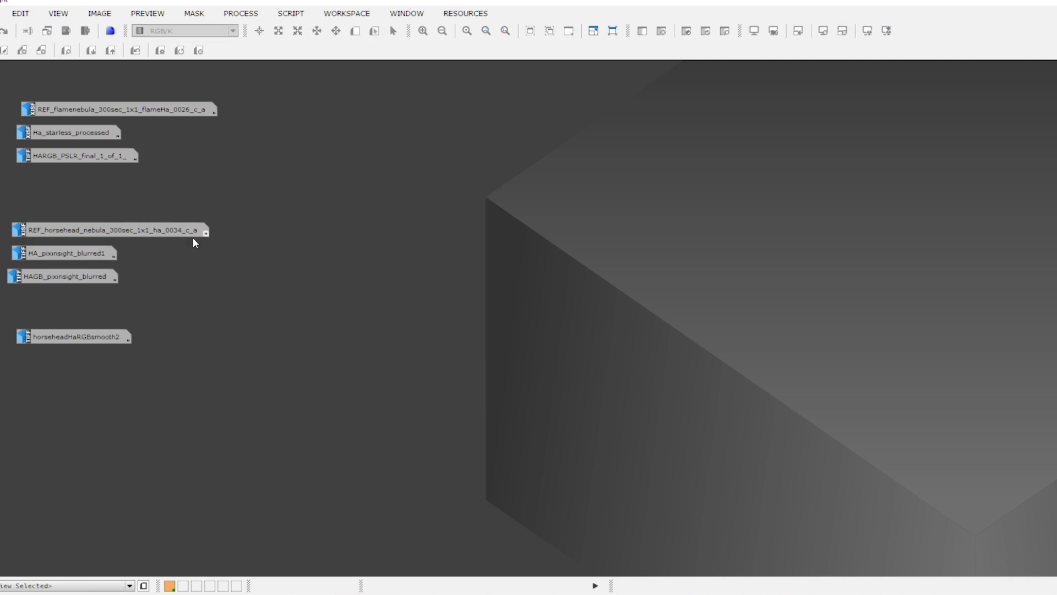
Open the HAGB_pixinsight_blurred image, shift its window slightly, and examine the Horsehead Nebula up close.
{"action": "double_click", "coordinate": [75, 273]}
{"action": "left_click_drag", "start_coordinate": [501, 78], "coordinate": [543, 73]}
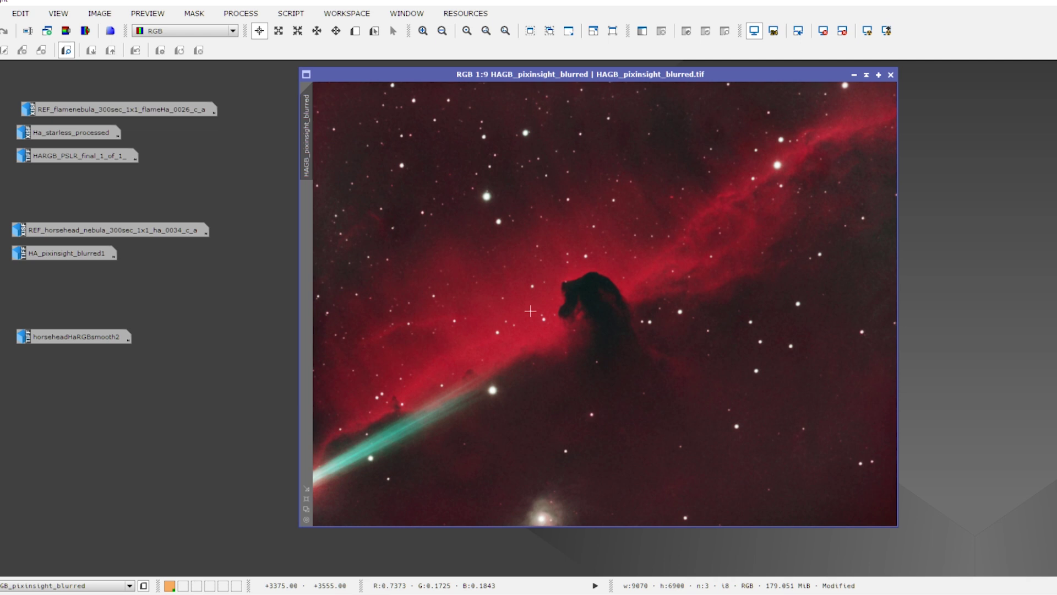
{"action": "scroll", "coordinate": [531, 311], "scroll_direction": "up", "scroll_amount": 1}
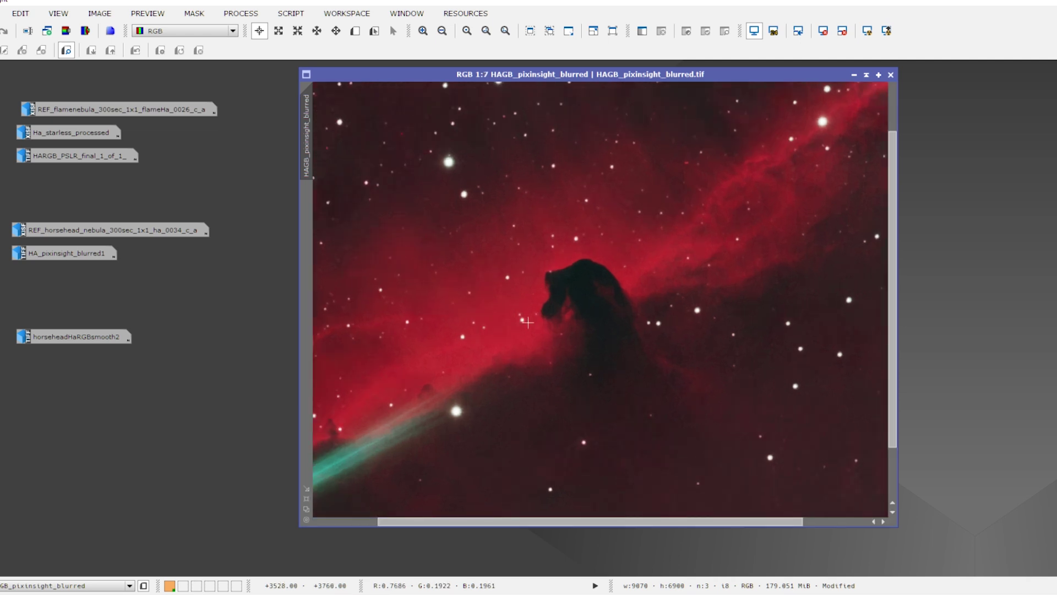
{"action": "key", "text": "alt+p"}
{"action": "scroll", "coordinate": [531, 325], "scroll_direction": "up", "scroll_amount": 2}
{"action": "key", "text": "alt+r"}
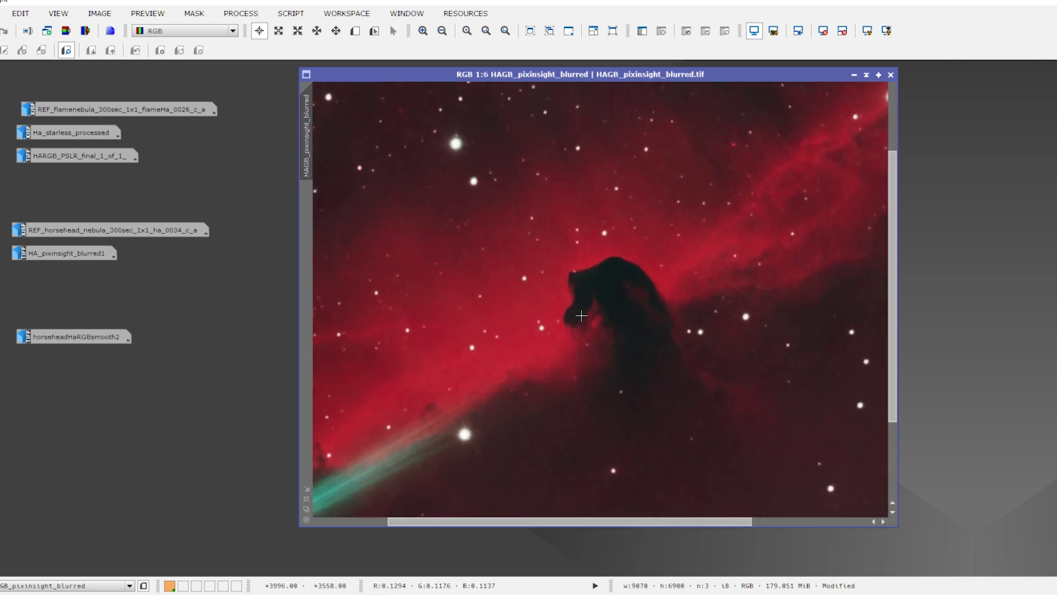